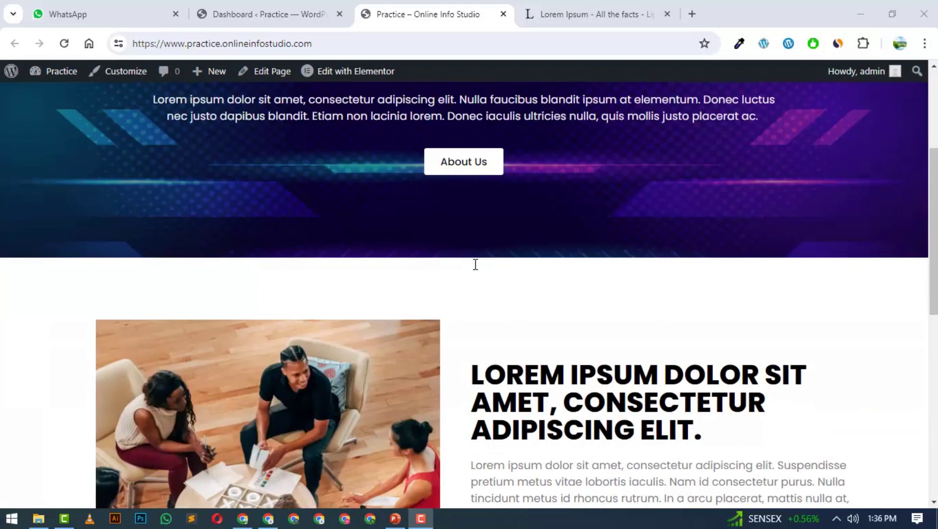
{"action": "scroll", "coordinate": [476, 265], "scroll_direction": "down", "scroll_amount": 10}
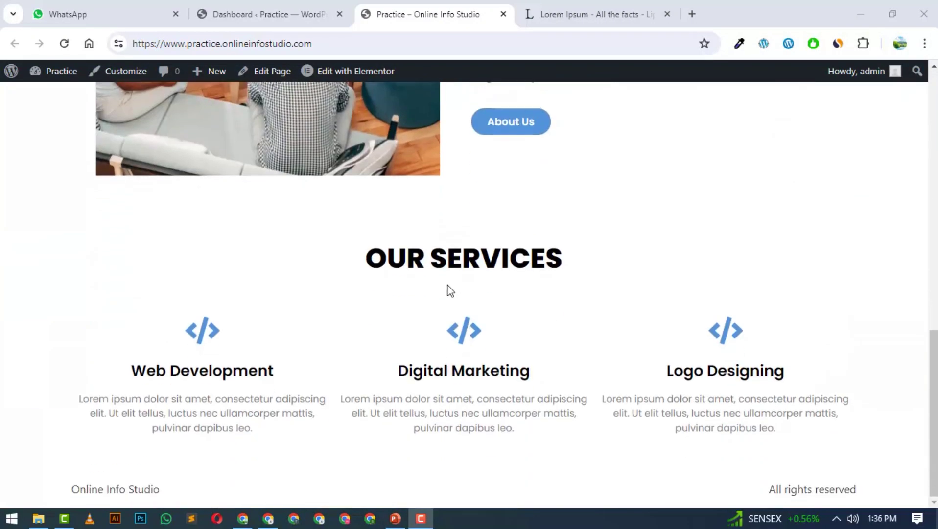
Scroll through the live home page to review its sections, including Our Services
{"action": "scroll", "coordinate": [455, 291], "scroll_direction": "up", "scroll_amount": 7}
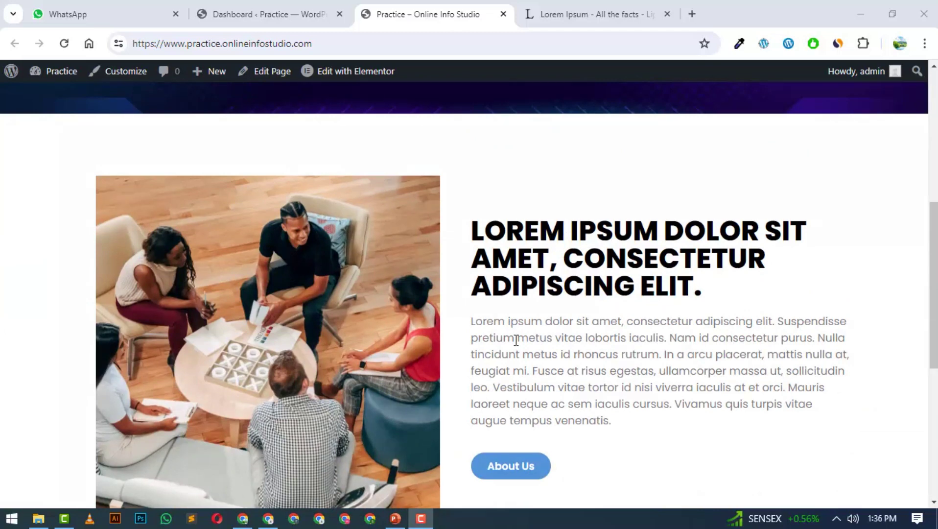
{"action": "scroll", "coordinate": [516, 340], "scroll_direction": "down", "scroll_amount": 3}
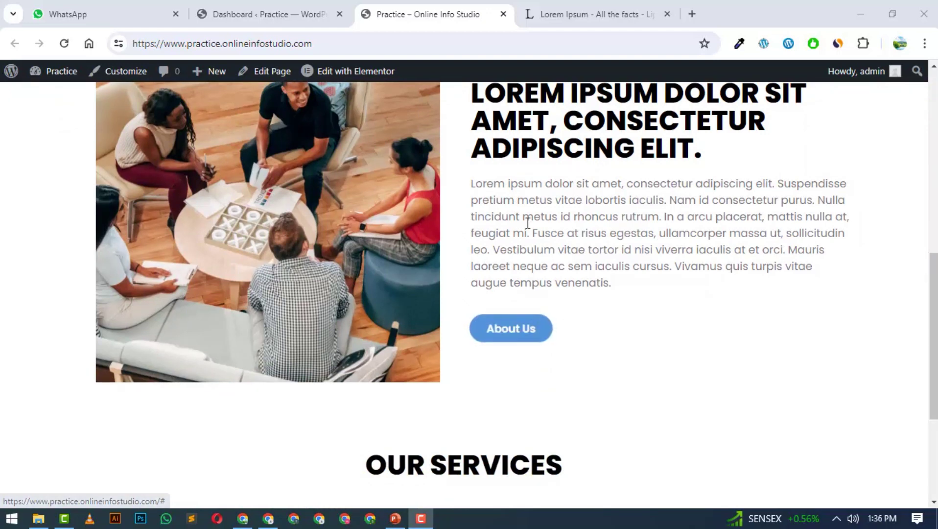
{"action": "scroll", "coordinate": [518, 212], "scroll_direction": "down", "scroll_amount": 1}
{"action": "scroll", "coordinate": [468, 245], "scroll_direction": "down", "scroll_amount": 4}
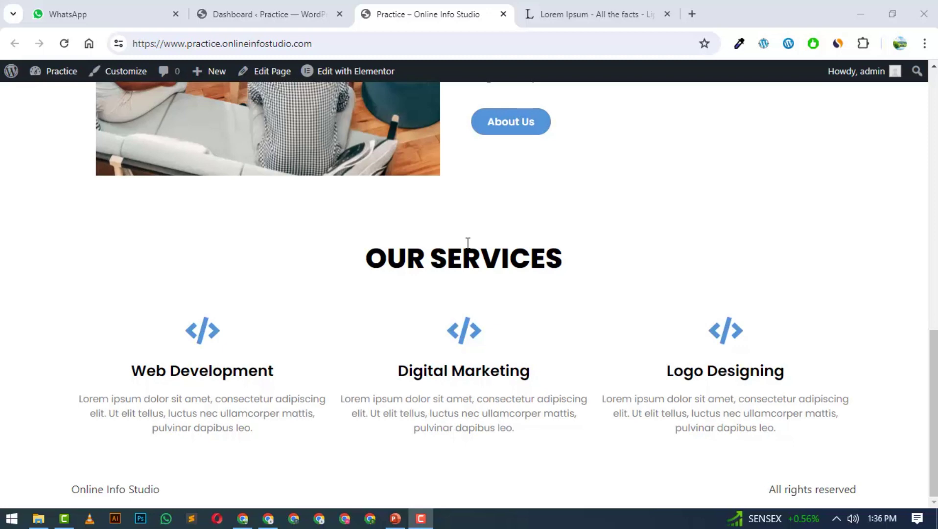
{"action": "scroll", "coordinate": [468, 243], "scroll_direction": "up", "scroll_amount": 5}
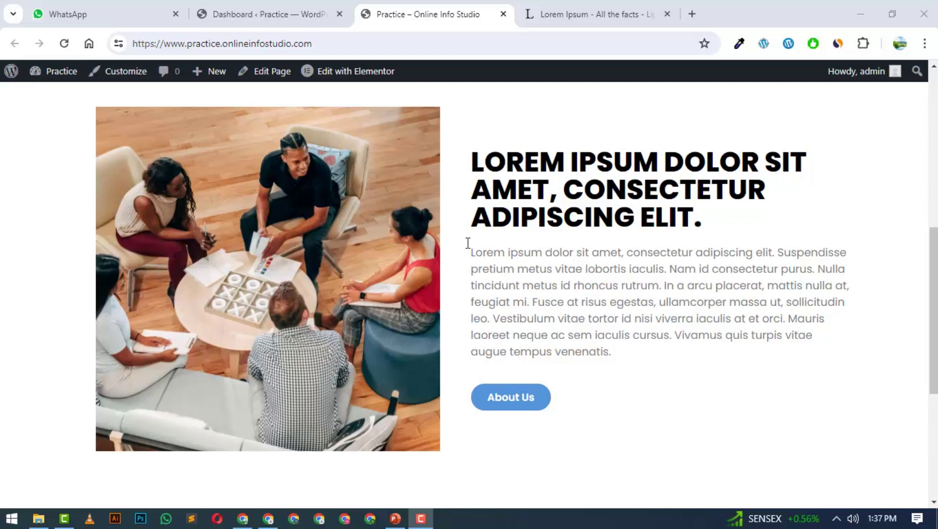
{"action": "scroll", "coordinate": [468, 243], "scroll_direction": "up", "scroll_amount": 6}
Go to Plugins > Add New Plugin and browse featured plugins like Classic Editor, Akismet and Jetpack
{"action": "left_click", "coordinate": [284, 8]}
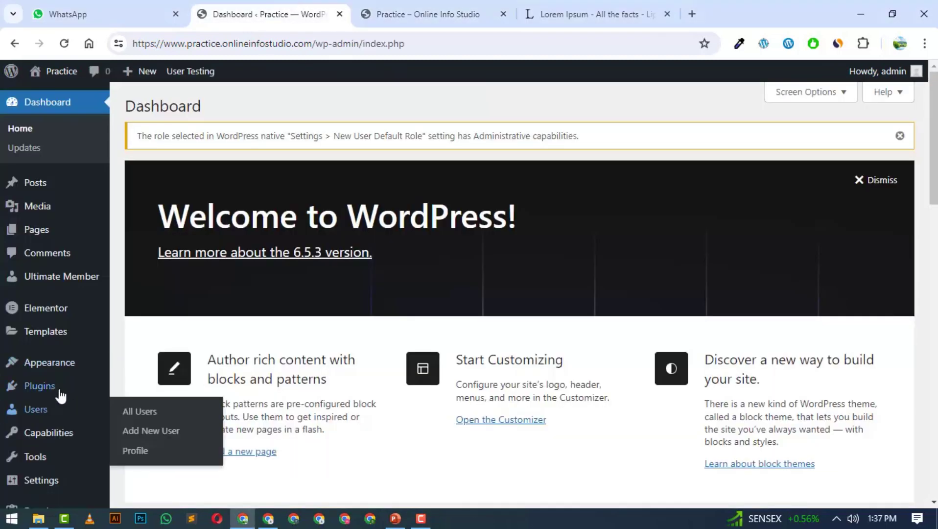
{"action": "mouse_move", "coordinate": [50, 389]}
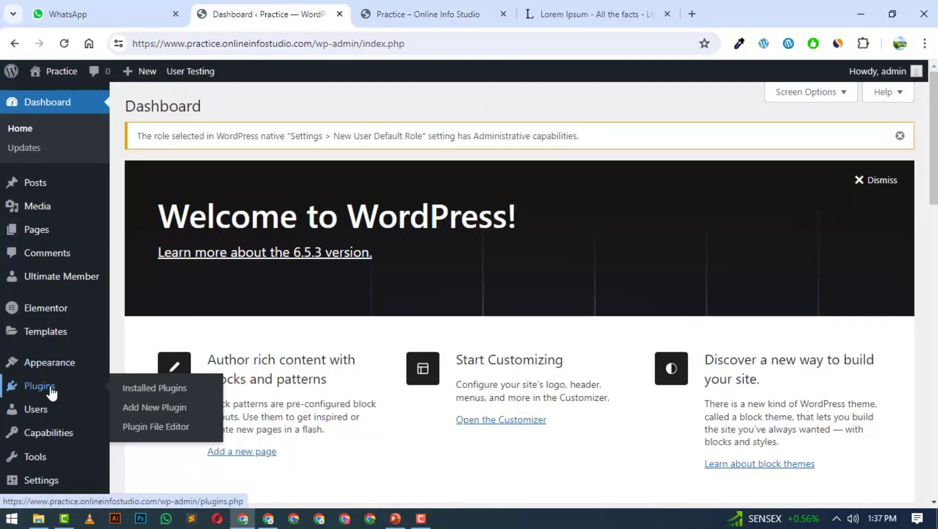
{"action": "left_click", "coordinate": [144, 411]}
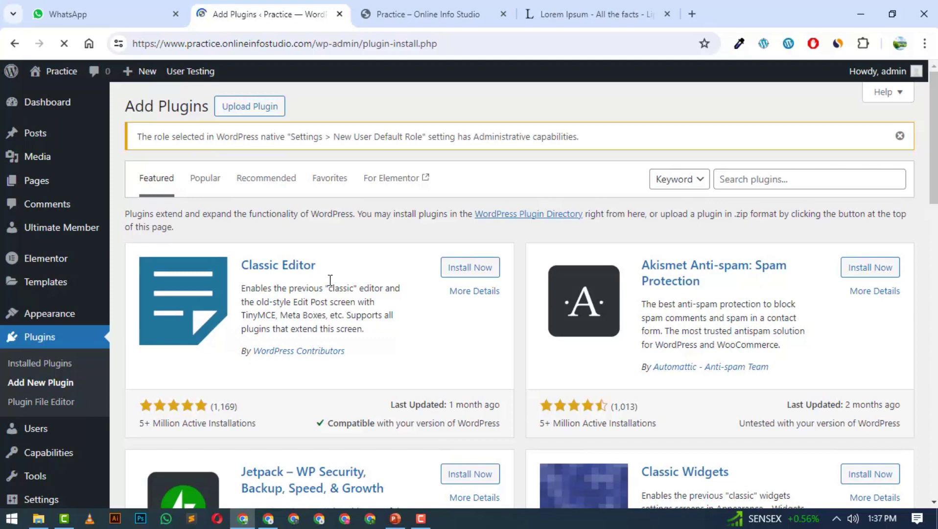
{"action": "scroll", "coordinate": [536, 277], "scroll_direction": "down", "scroll_amount": 7}
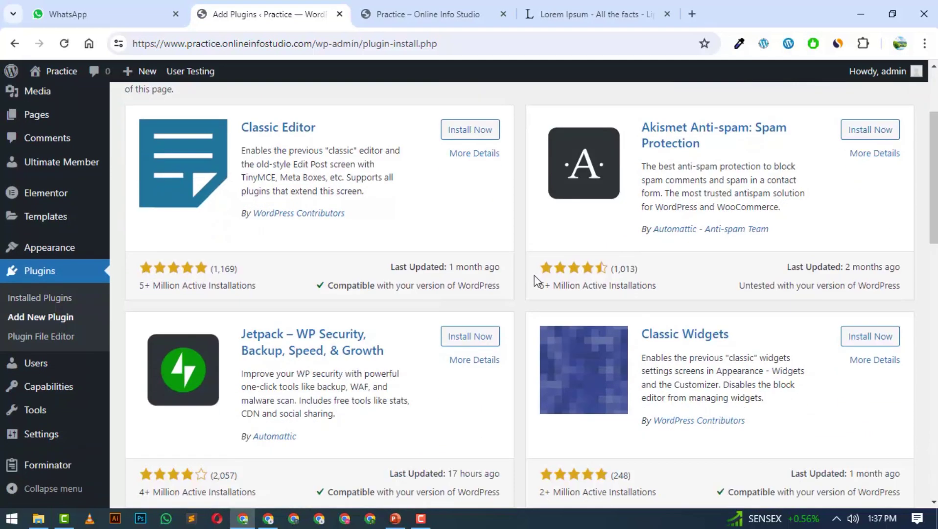
{"action": "scroll", "coordinate": [536, 279], "scroll_direction": "down", "scroll_amount": 3}
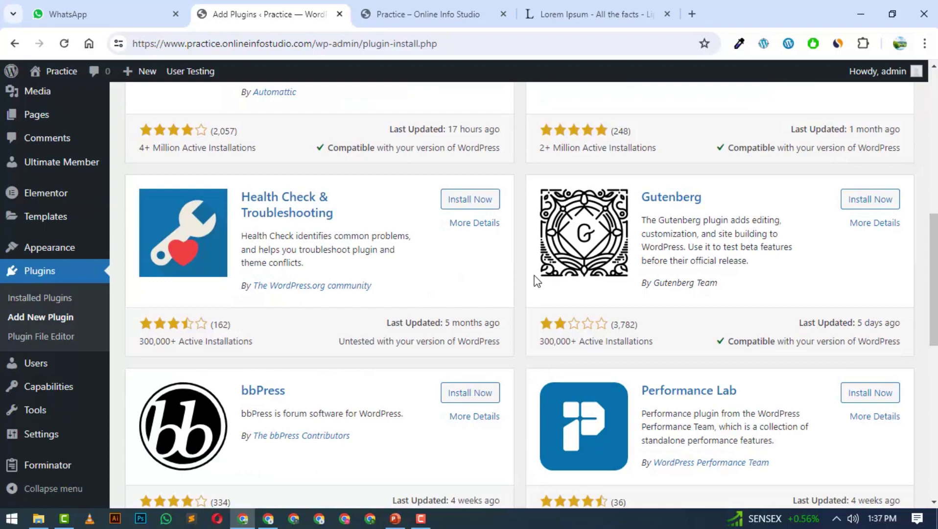
{"action": "scroll", "coordinate": [538, 281], "scroll_direction": "down", "scroll_amount": 6}
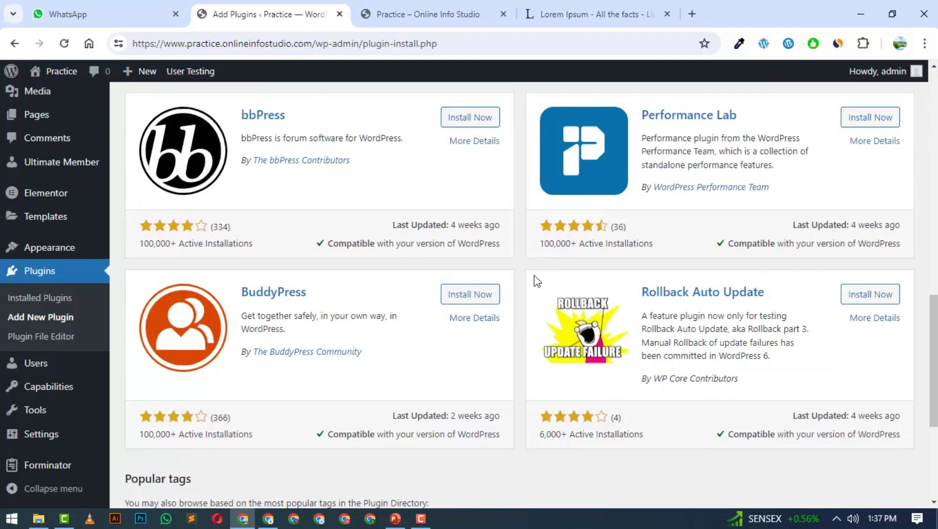
{"action": "scroll", "coordinate": [538, 282], "scroll_direction": "up", "scroll_amount": 8}
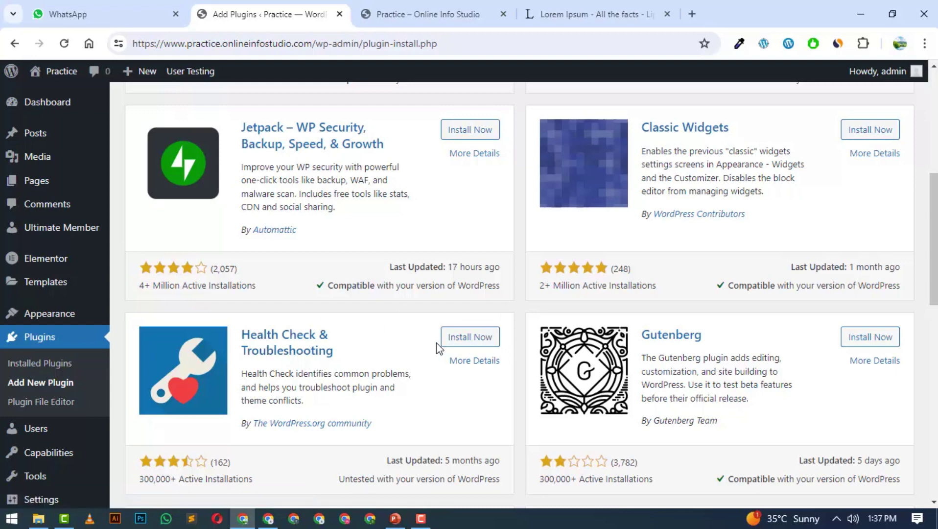
{"action": "scroll", "coordinate": [437, 344], "scroll_direction": "up", "scroll_amount": 4}
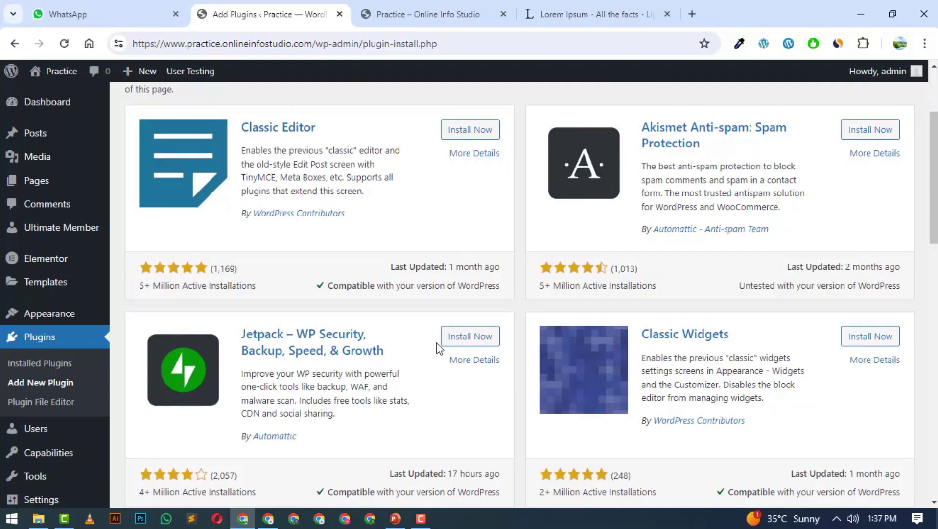
{"action": "scroll", "coordinate": [436, 344], "scroll_direction": "up", "scroll_amount": 3}
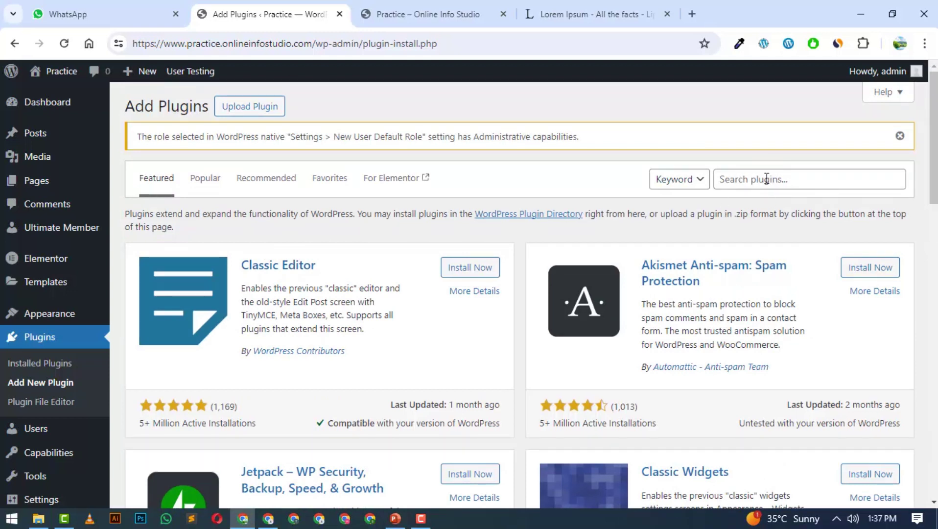
Search the plugin directory for 'envato'
{"action": "left_click", "coordinate": [764, 177]}
{"action": "type", "text": "envat"}
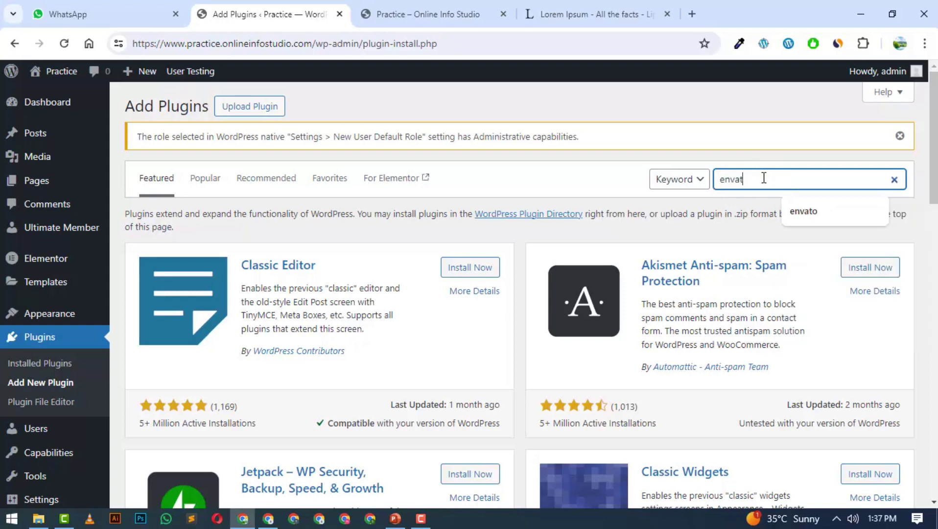
{"action": "type", "text": "o"}
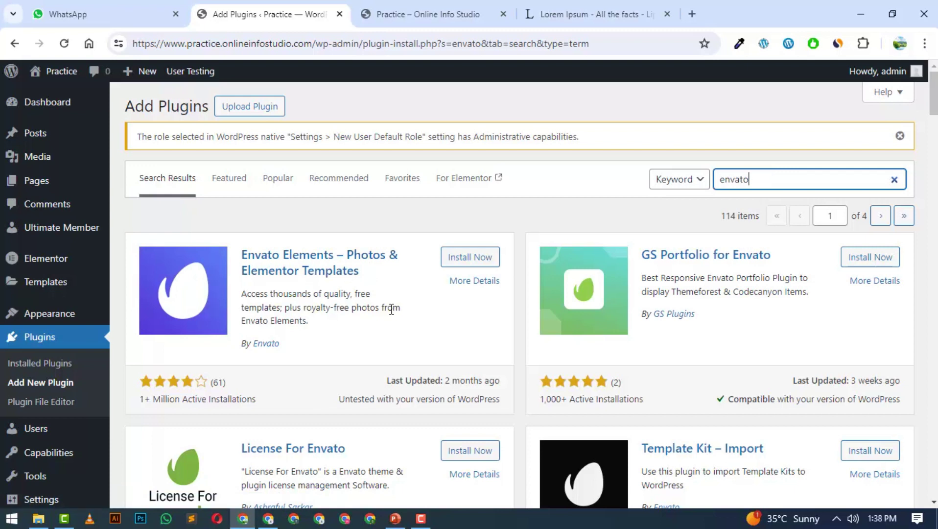
{"action": "scroll", "coordinate": [494, 288], "scroll_direction": "down", "scroll_amount": 2}
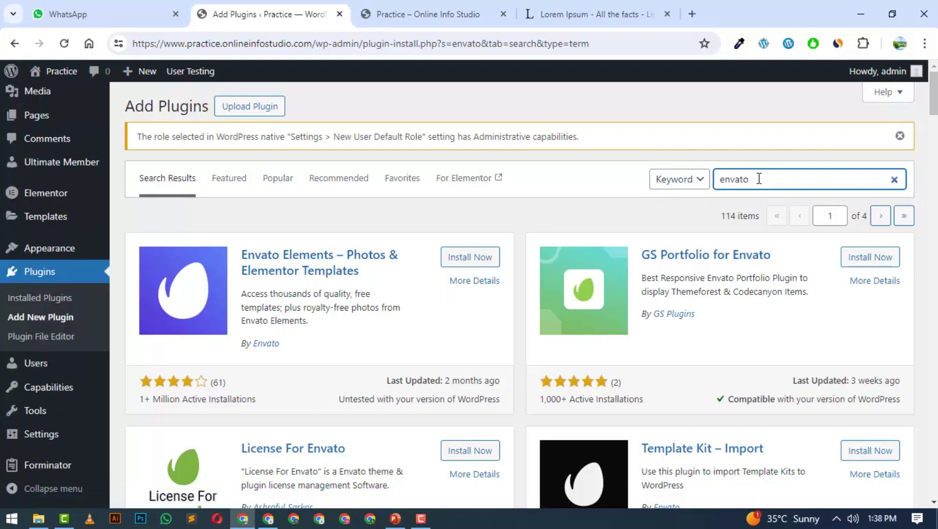
Try a 'starter templat' search, browse its results, then search 'envato' again
{"action": "left_click_drag", "start_coordinate": [759, 178], "coordinate": [716, 174]}
{"action": "type", "text": "starter"}
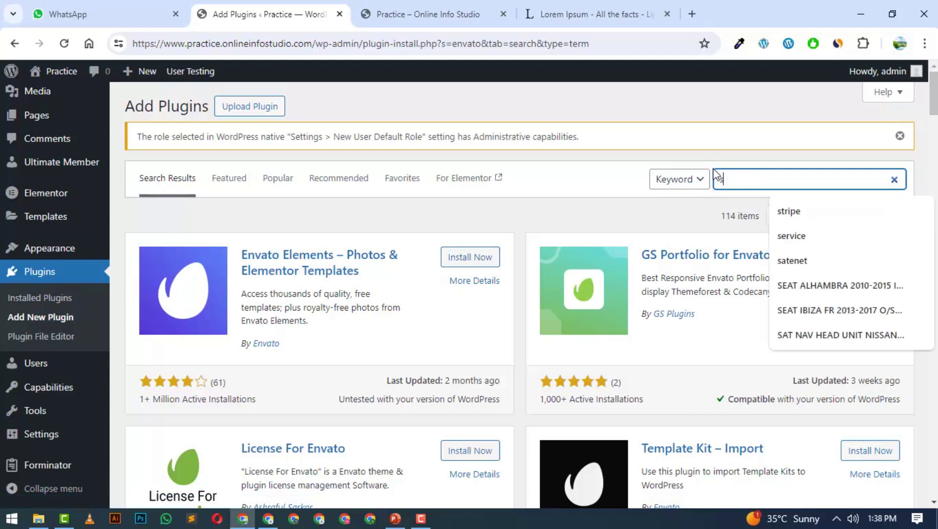
{"action": "type", "text": " template"}
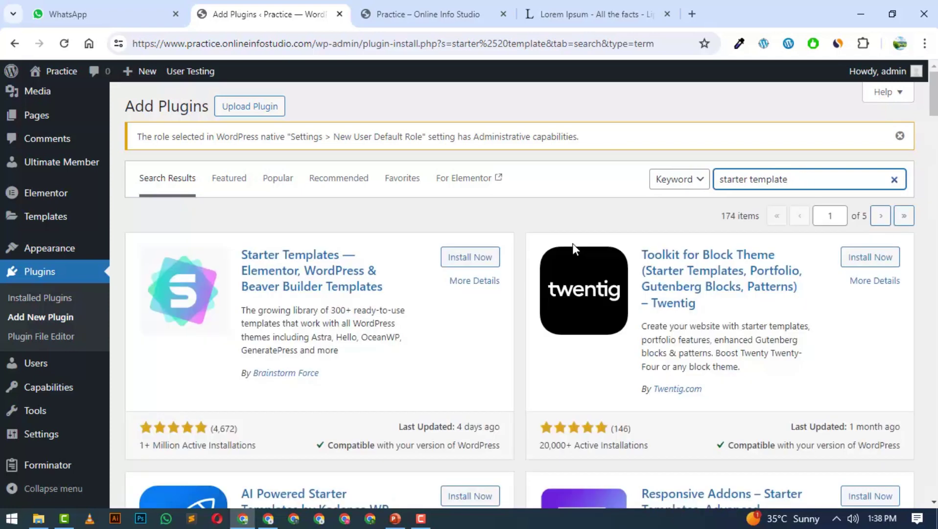
{"action": "scroll", "coordinate": [460, 244], "scroll_direction": "down", "scroll_amount": 3}
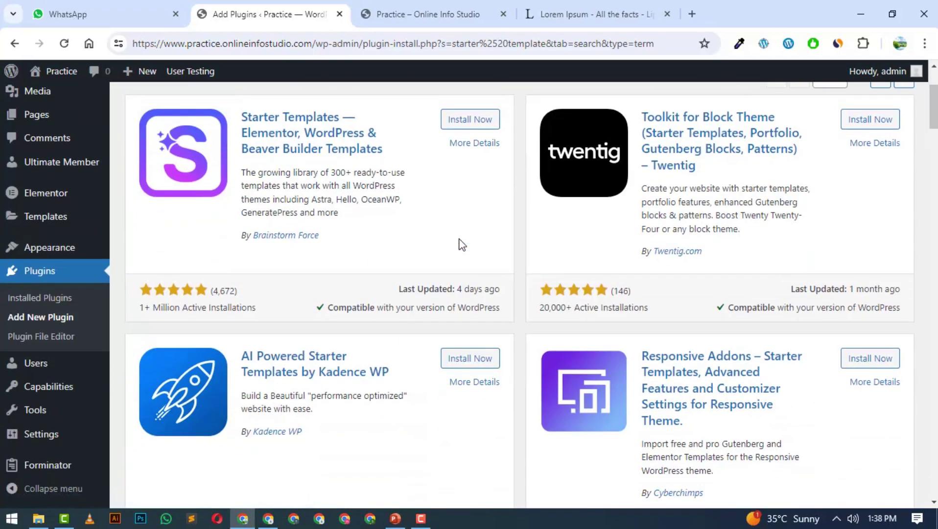
{"action": "scroll", "coordinate": [462, 243], "scroll_direction": "down", "scroll_amount": 4}
{"action": "scroll", "coordinate": [462, 243], "scroll_direction": "down", "scroll_amount": 4}
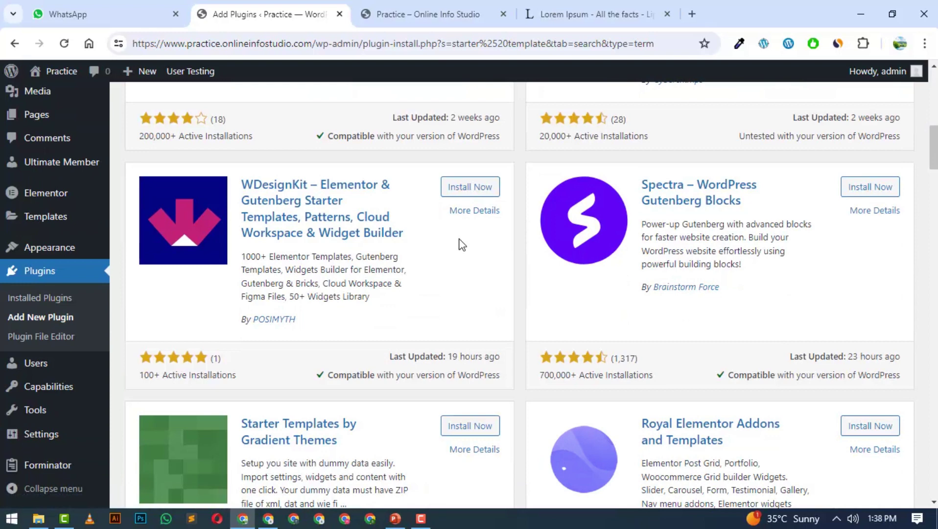
{"action": "scroll", "coordinate": [462, 243], "scroll_direction": "up", "scroll_amount": 10}
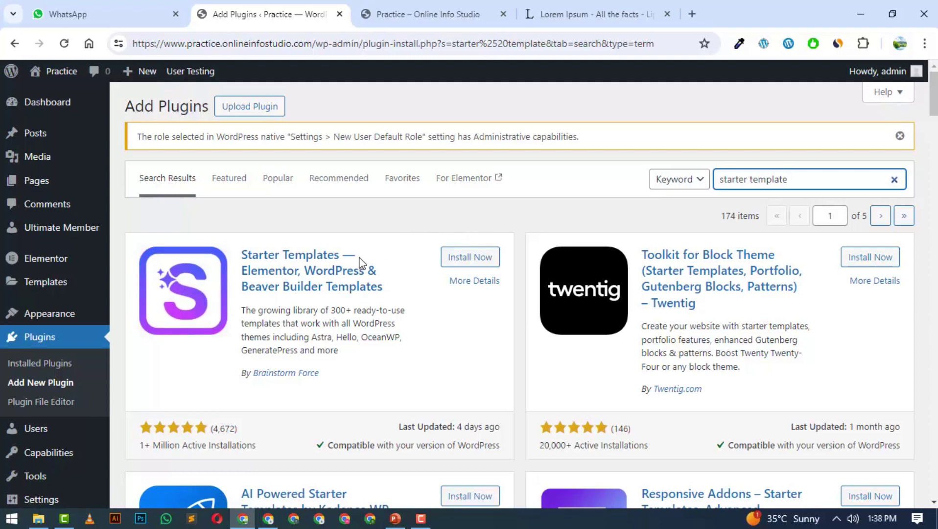
{"action": "triple_click", "coordinate": [743, 178]}
{"action": "type", "text": "env"}
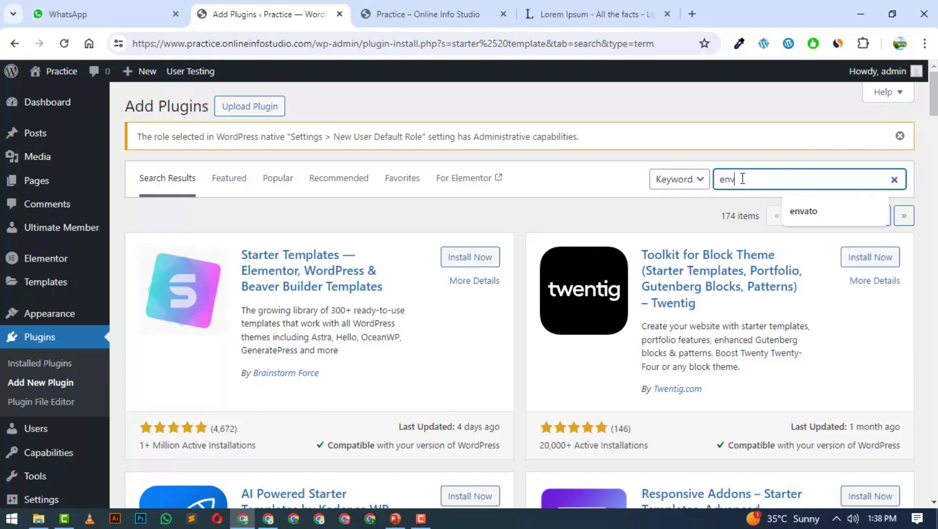
{"action": "type", "text": "ato"}
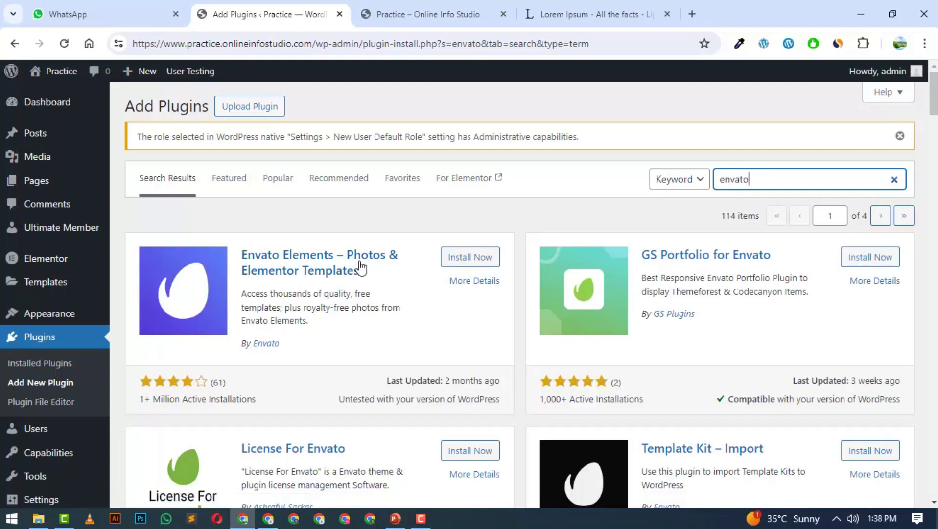
Install and activate the Envato Elements plugin, then return to the Dashboard
{"action": "left_click", "coordinate": [473, 260]}
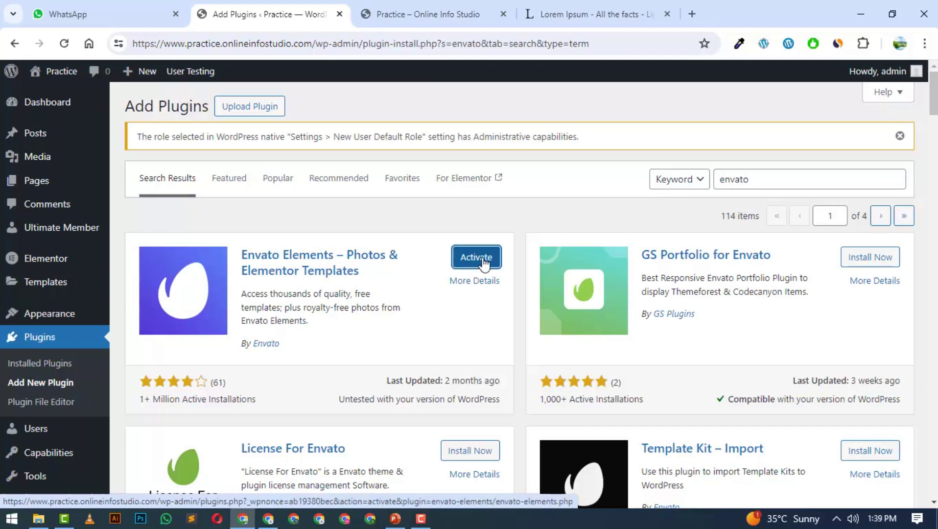
{"action": "left_click", "coordinate": [478, 258]}
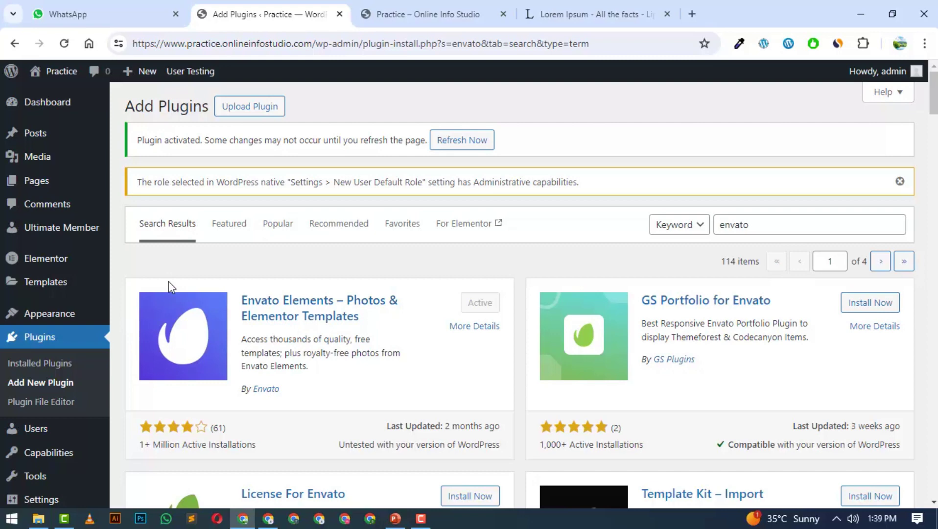
{"action": "scroll", "coordinate": [215, 240], "scroll_direction": "down", "scroll_amount": 1}
{"action": "scroll", "coordinate": [208, 246], "scroll_direction": "up", "scroll_amount": 1}
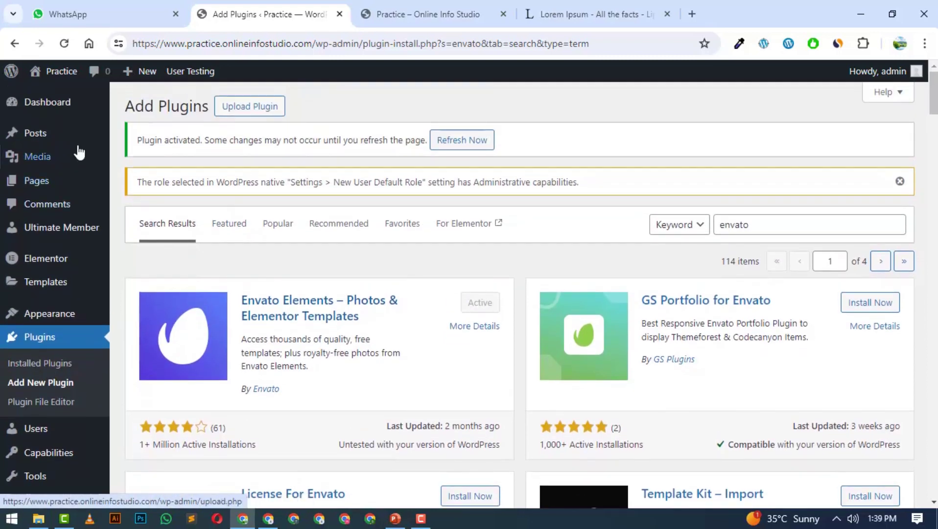
{"action": "mouse_move", "coordinate": [61, 86]}
{"action": "left_click", "coordinate": [43, 109]}
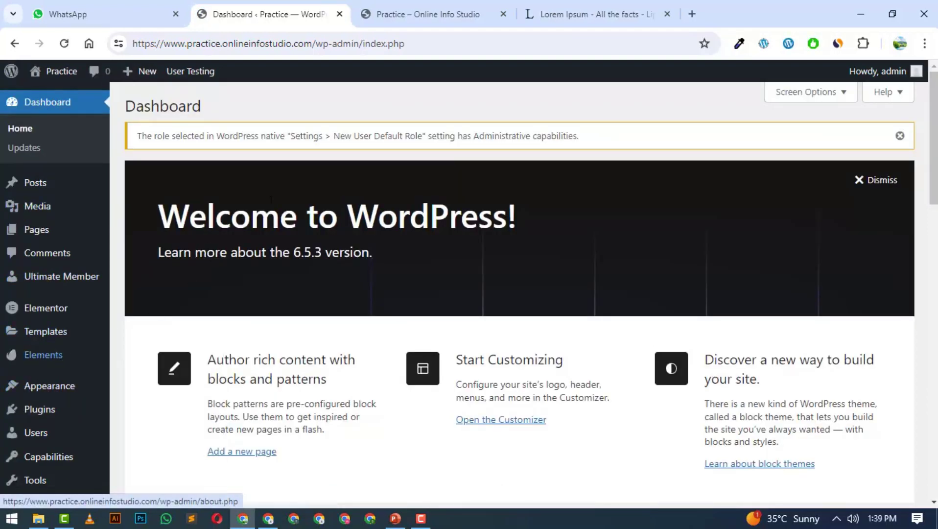
Open the home page in the Elementor editor in a new tab
{"action": "left_click", "coordinate": [440, 10]}
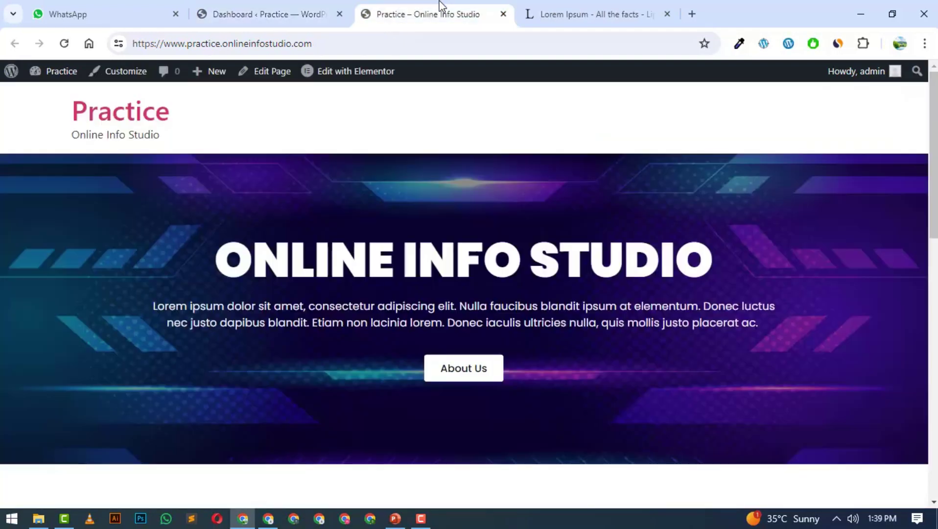
{"action": "right_click", "coordinate": [343, 73]}
{"action": "left_click", "coordinate": [363, 85]}
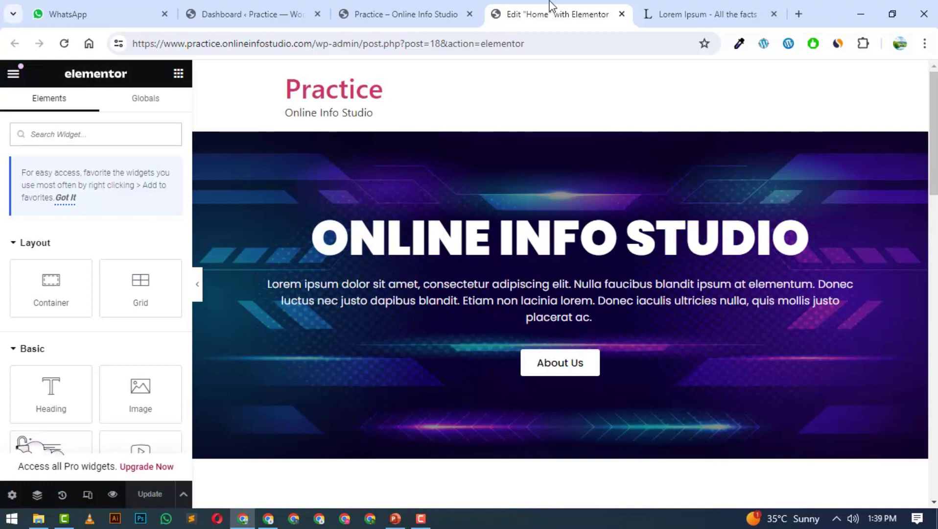
Open the Envato Elements template kit library from a new area at the page bottom
{"action": "scroll", "coordinate": [470, 226], "scroll_direction": "down", "scroll_amount": 5}
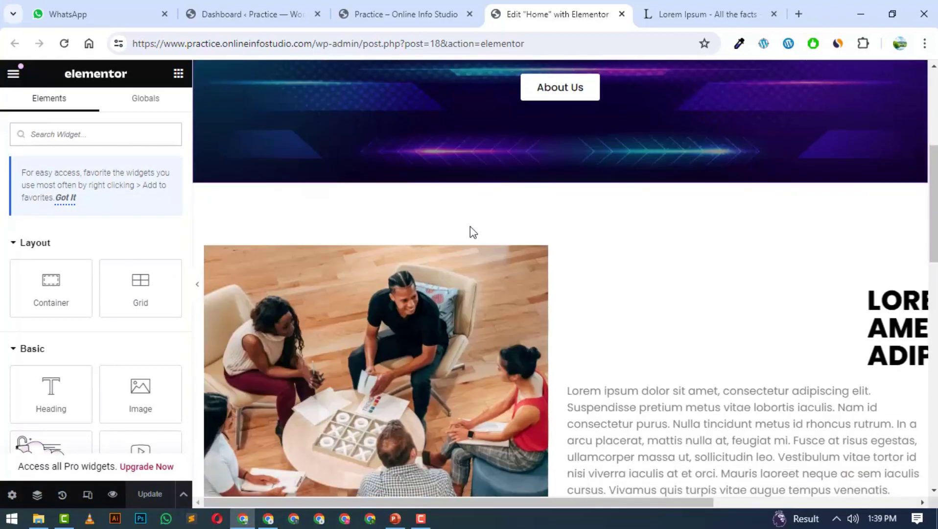
{"action": "scroll", "coordinate": [470, 226], "scroll_direction": "down", "scroll_amount": 14}
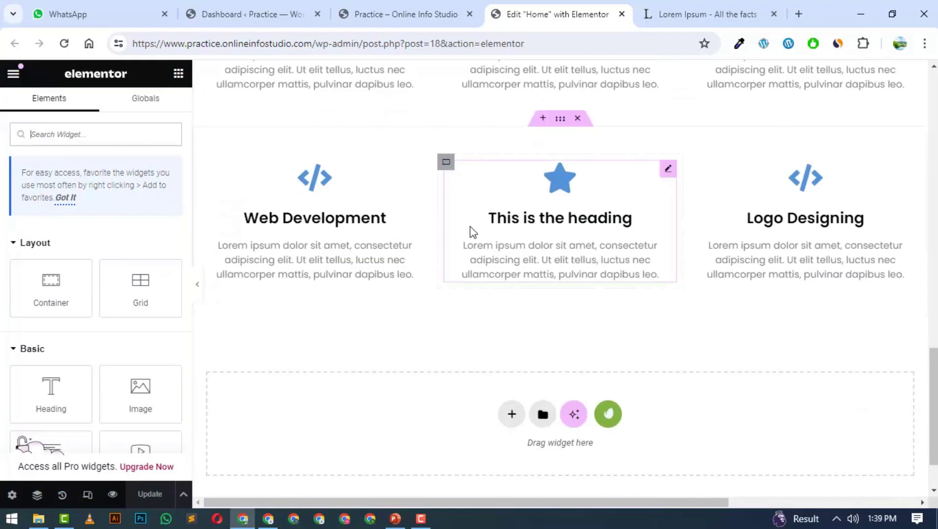
{"action": "scroll", "coordinate": [475, 227], "scroll_direction": "down", "scroll_amount": 2}
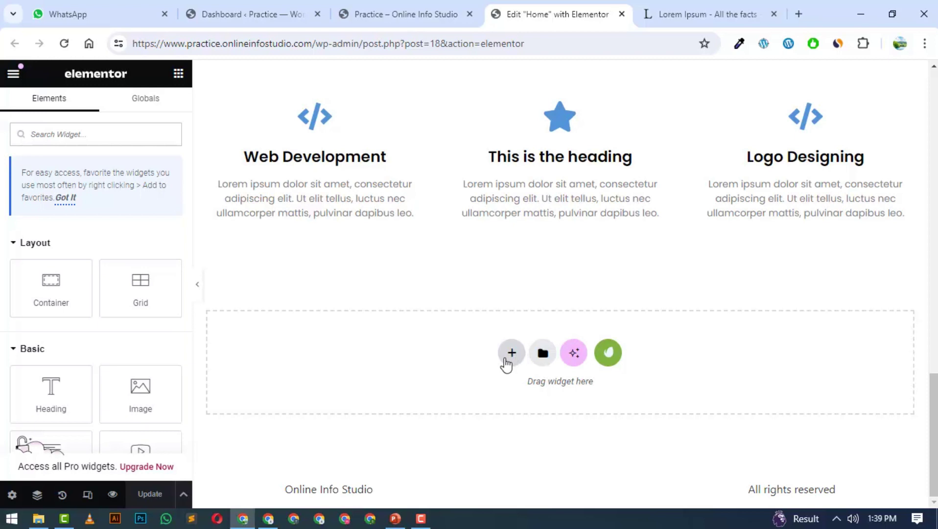
{"action": "left_click", "coordinate": [509, 357]}
{"action": "left_click", "coordinate": [894, 330]}
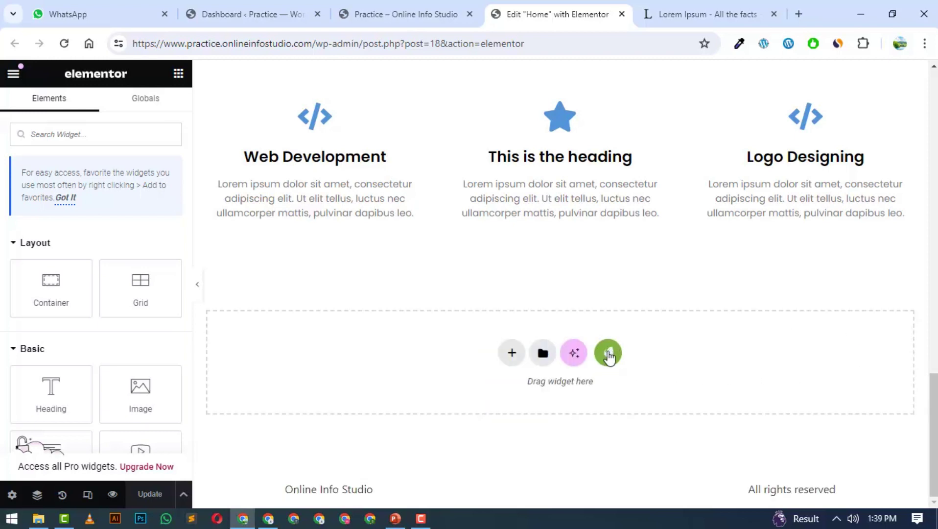
{"action": "left_click", "coordinate": [608, 355]}
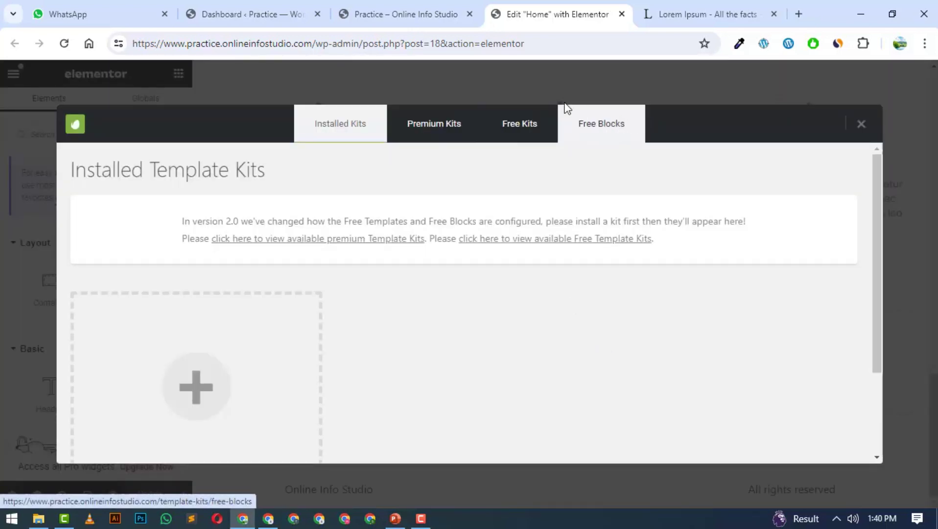
Insert the Contact (with Map) block from Envato's Free Blocks Contact category
{"action": "left_click", "coordinate": [535, 124]}
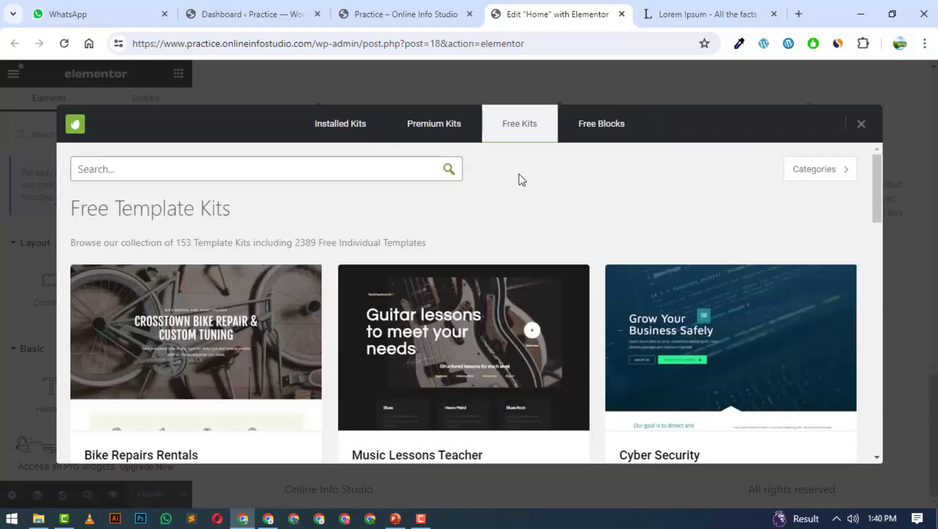
{"action": "scroll", "coordinate": [524, 206], "scroll_direction": "down", "scroll_amount": 10}
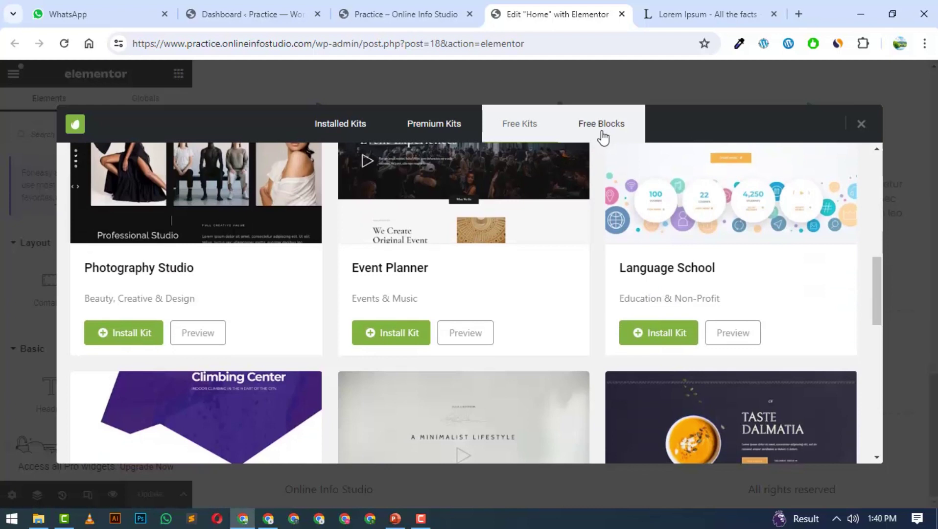
{"action": "left_click", "coordinate": [603, 135]}
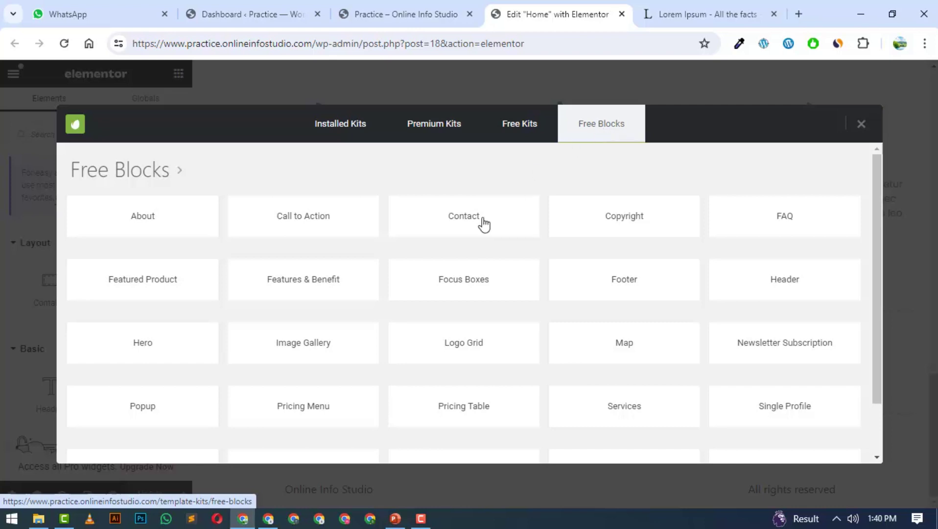
{"action": "left_click", "coordinate": [469, 223]}
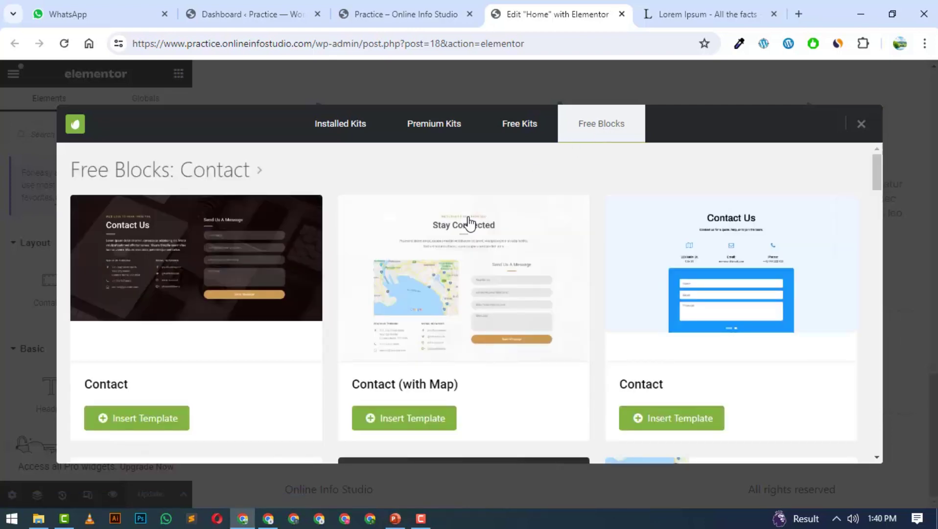
{"action": "scroll", "coordinate": [469, 222], "scroll_direction": "down", "scroll_amount": 10}
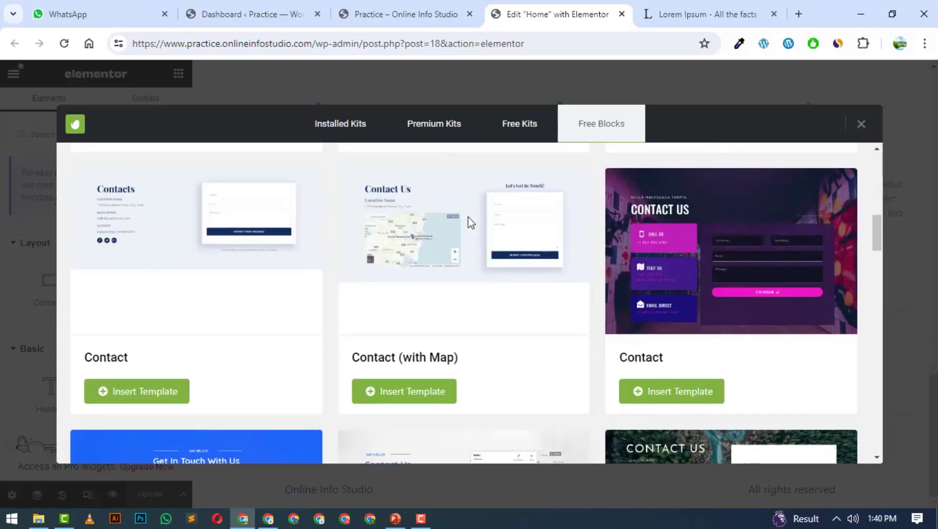
{"action": "scroll", "coordinate": [469, 224], "scroll_direction": "up", "scroll_amount": 6}
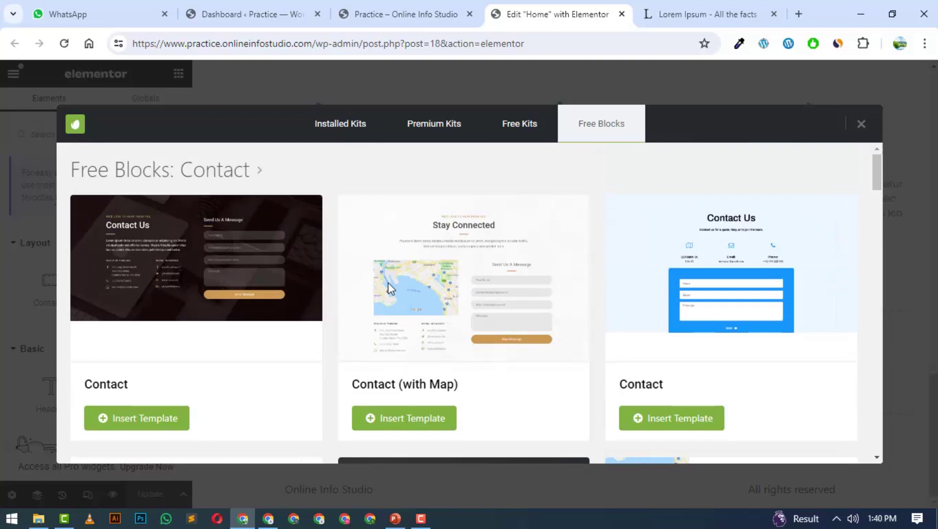
{"action": "left_click", "coordinate": [409, 420]}
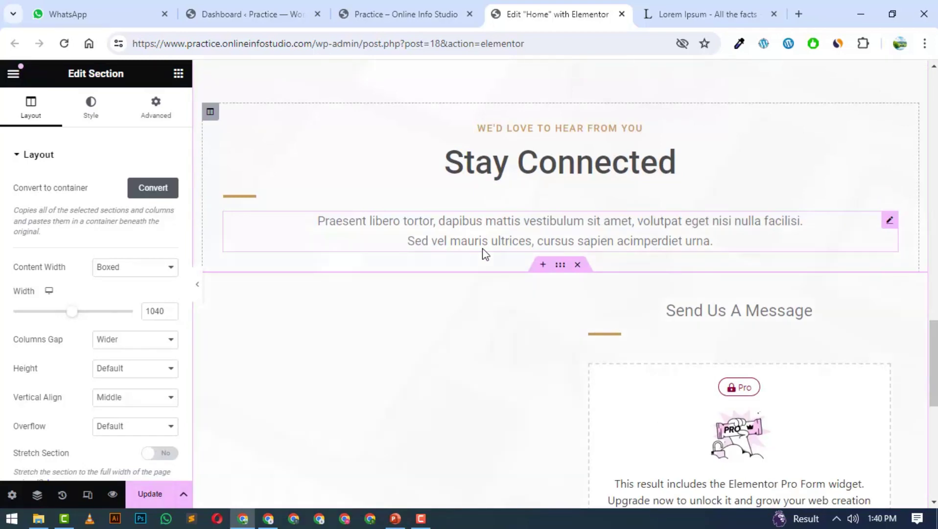
Scroll through the imported Stay Connected section with its London map, contact details and form placeholder
{"action": "scroll", "coordinate": [485, 252], "scroll_direction": "down", "scroll_amount": 4}
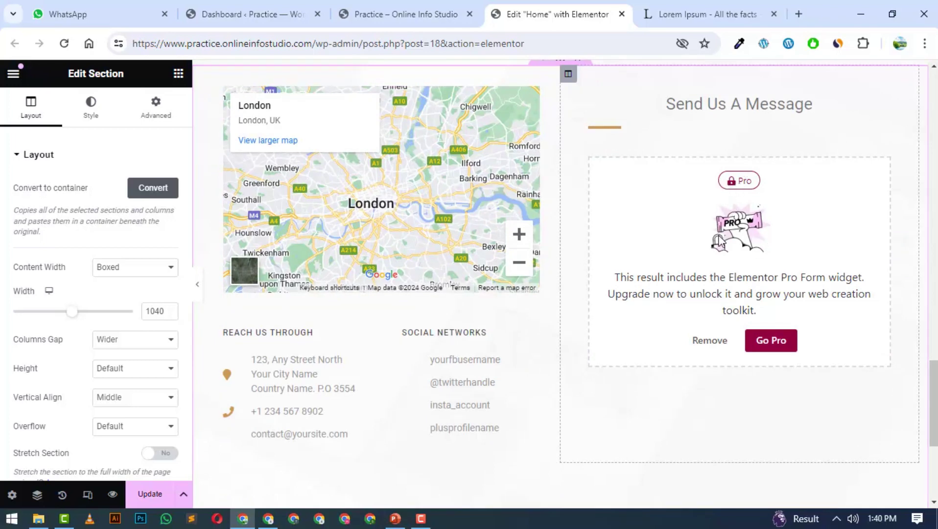
{"action": "scroll", "coordinate": [691, 254], "scroll_direction": "up", "scroll_amount": 5}
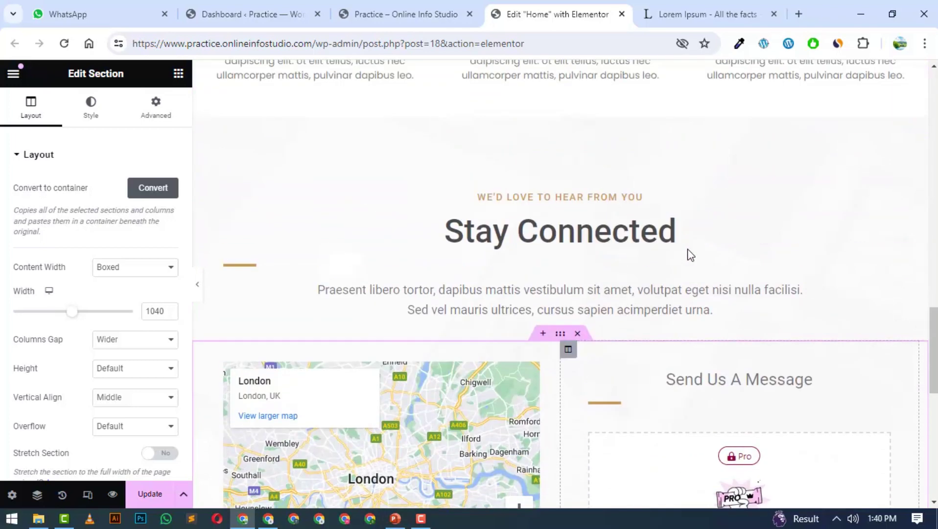
{"action": "scroll", "coordinate": [582, 235], "scroll_direction": "down", "scroll_amount": 1}
{"action": "scroll", "coordinate": [543, 225], "scroll_direction": "down", "scroll_amount": 4}
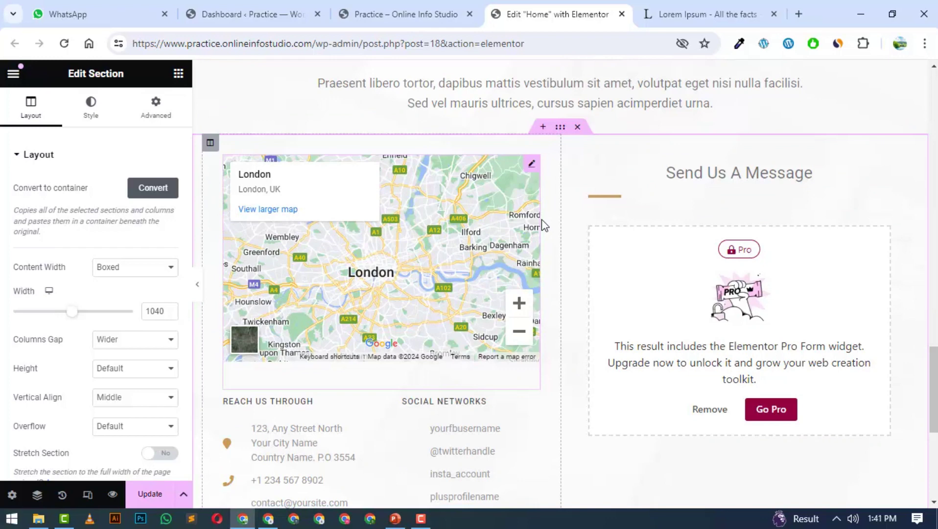
{"action": "scroll", "coordinate": [542, 220], "scroll_direction": "down", "scroll_amount": 4}
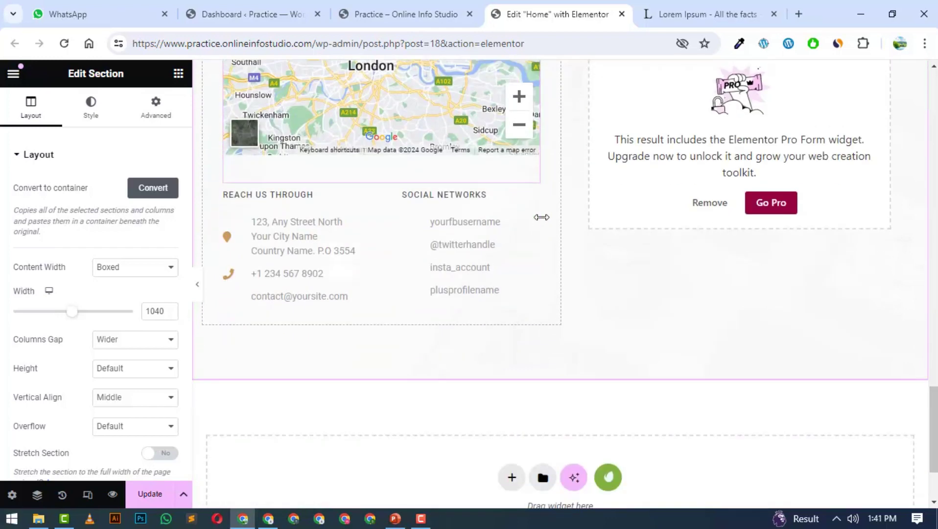
{"action": "scroll", "coordinate": [437, 241], "scroll_direction": "up", "scroll_amount": 1}
{"action": "scroll", "coordinate": [437, 242], "scroll_direction": "up", "scroll_amount": 1}
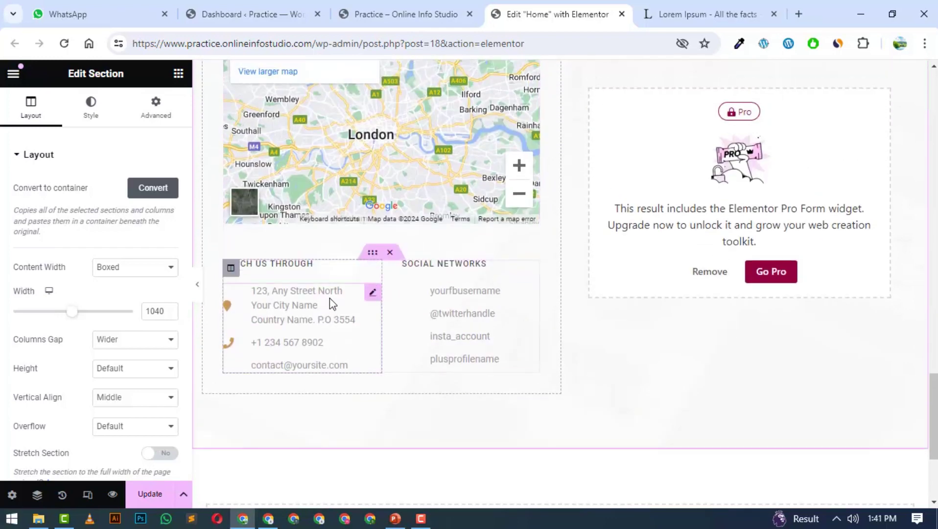
Replace the first contact entry's sample street address with 'address'
{"action": "left_click", "coordinate": [367, 296]}
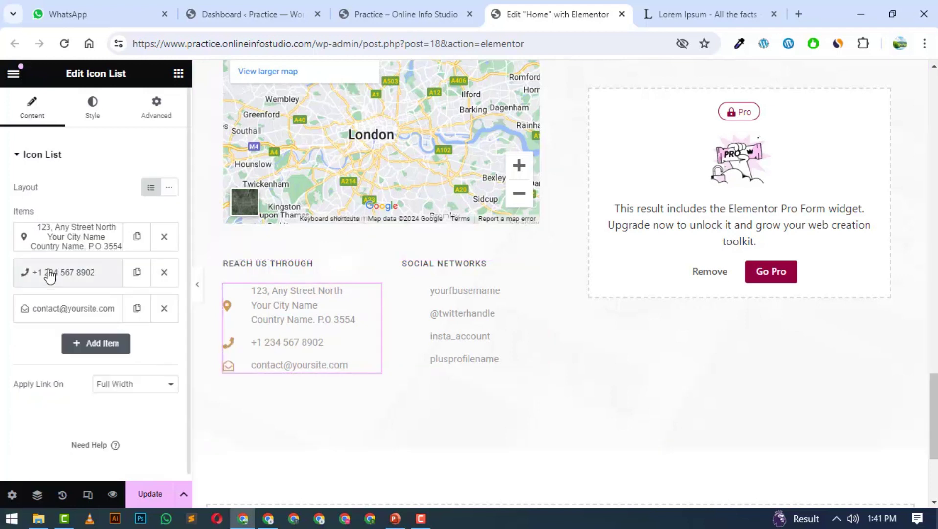
{"action": "left_click", "coordinate": [69, 240]}
{"action": "triple_click", "coordinate": [90, 289]}
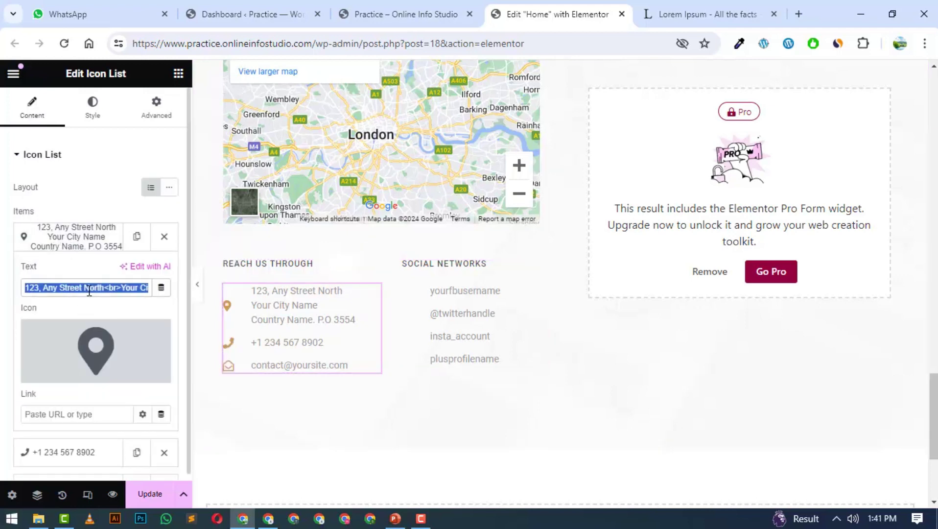
{"action": "type", "text": "address"}
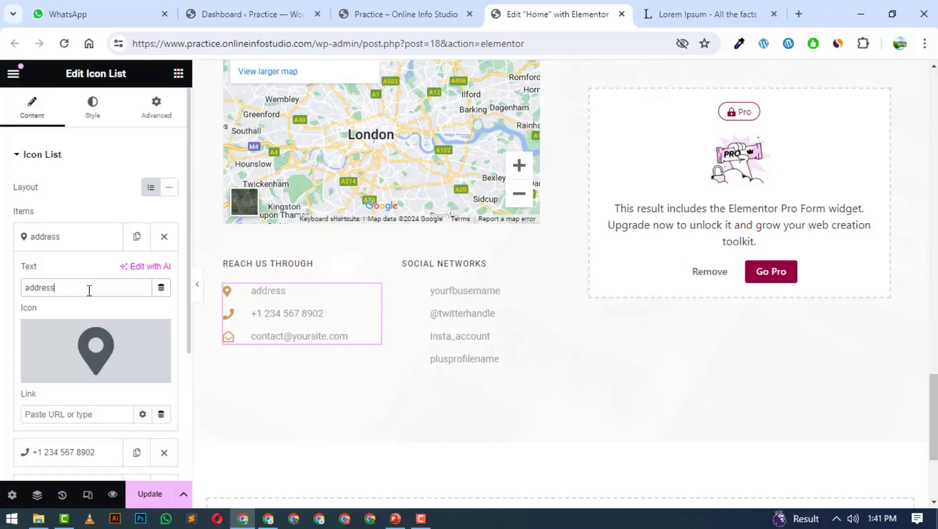
Insert a new empty section above the Stay Connected section
{"action": "scroll", "coordinate": [445, 269], "scroll_direction": "up", "scroll_amount": 4}
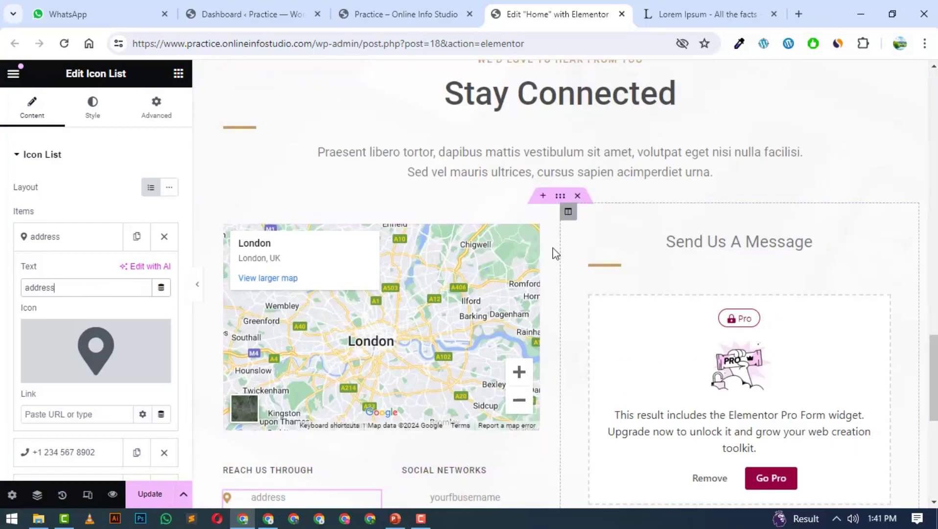
{"action": "scroll", "coordinate": [548, 245], "scroll_direction": "up", "scroll_amount": 3}
{"action": "scroll", "coordinate": [513, 191], "scroll_direction": "down", "scroll_amount": 1}
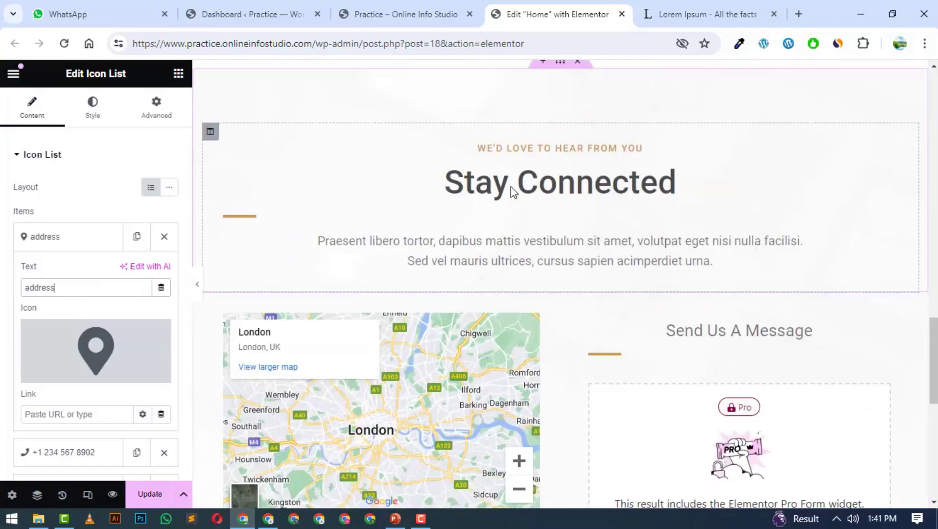
{"action": "scroll", "coordinate": [513, 192], "scroll_direction": "down", "scroll_amount": 3}
{"action": "scroll", "coordinate": [511, 192], "scroll_direction": "up", "scroll_amount": 7}
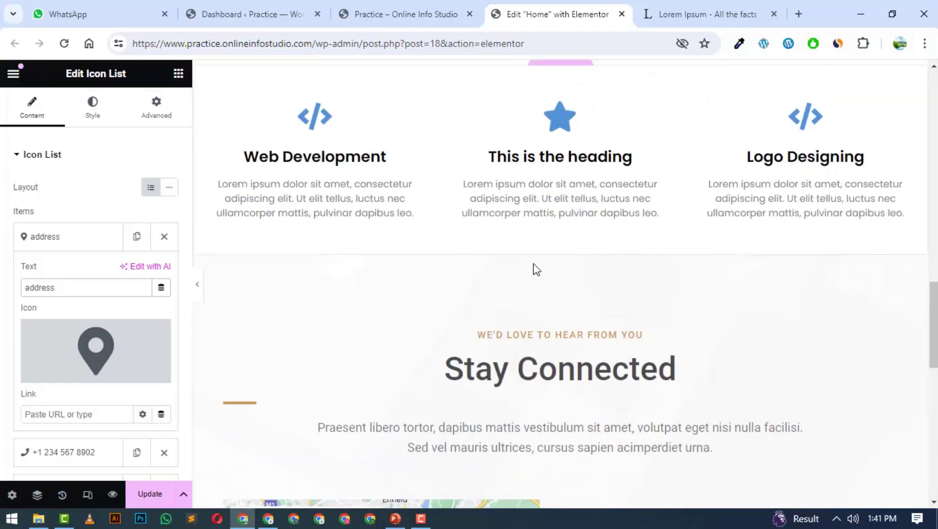
{"action": "scroll", "coordinate": [537, 269], "scroll_direction": "up", "scroll_amount": 4}
{"action": "scroll", "coordinate": [496, 304], "scroll_direction": "down", "scroll_amount": 1}
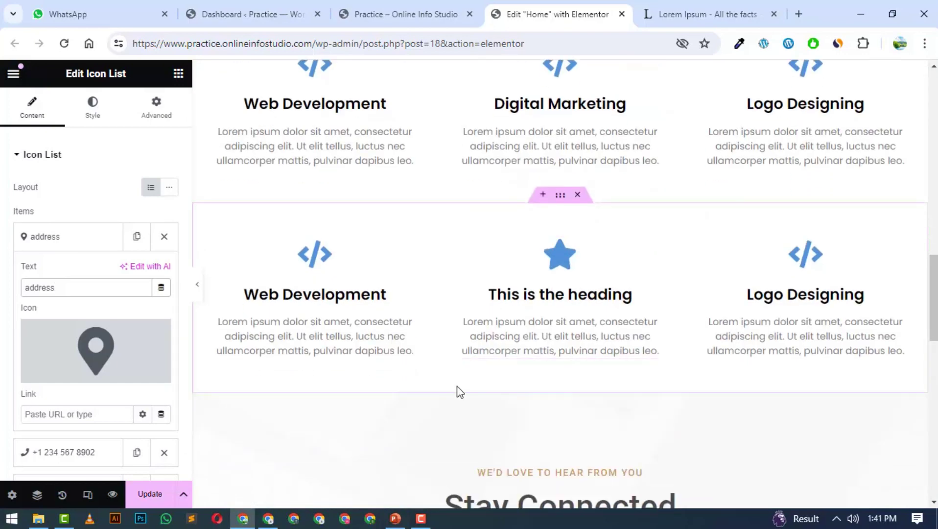
{"action": "scroll", "coordinate": [533, 230], "scroll_direction": "up", "scroll_amount": 1}
{"action": "scroll", "coordinate": [489, 184], "scroll_direction": "down", "scroll_amount": 2}
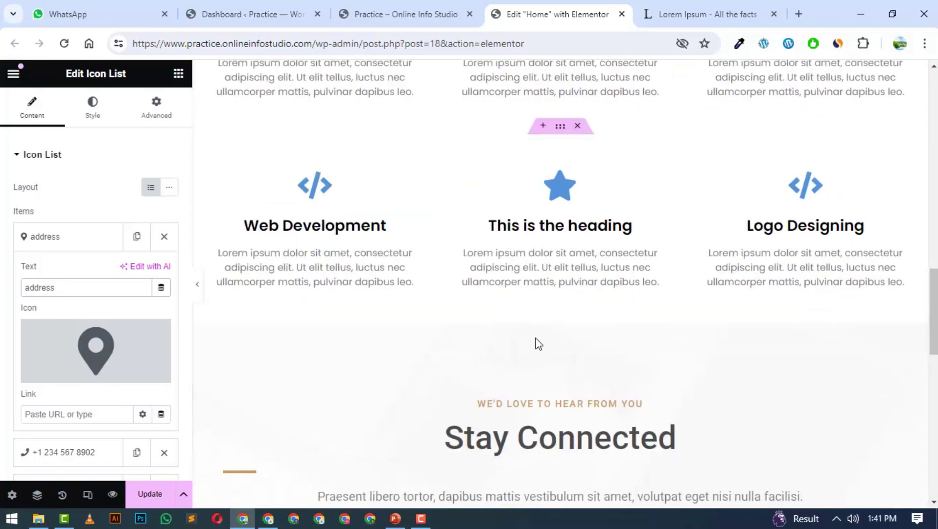
{"action": "left_click", "coordinate": [544, 317]}
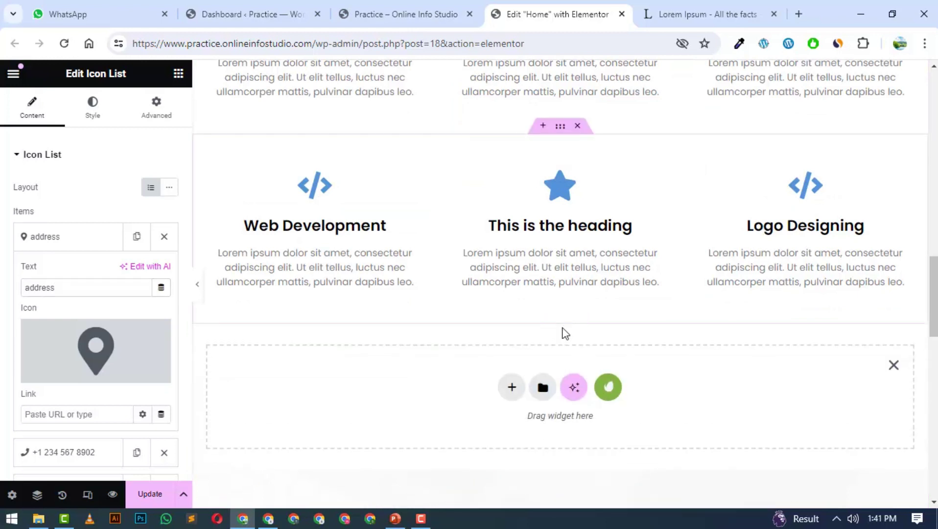
Insert the FAQ - Two Column block from Envato's Free Blocks FAQ category
{"action": "left_click", "coordinate": [608, 388]}
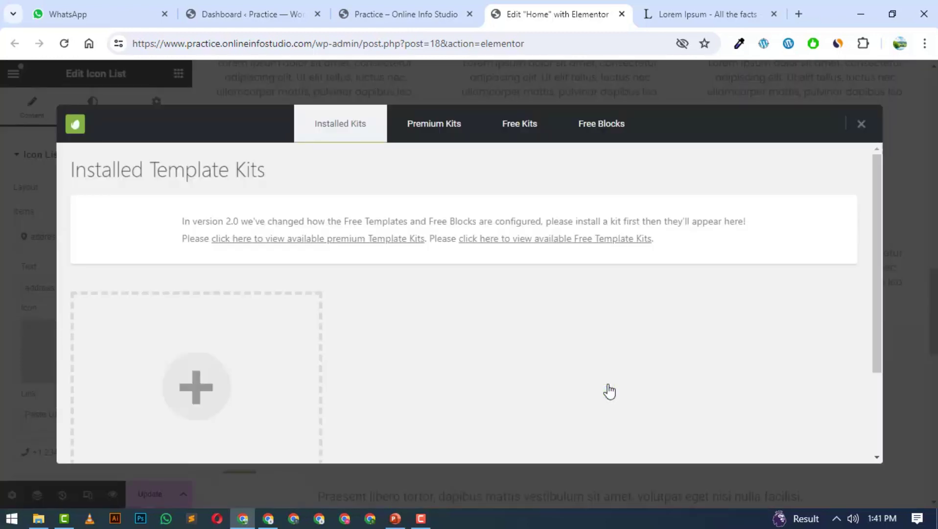
{"action": "left_click", "coordinate": [586, 127]}
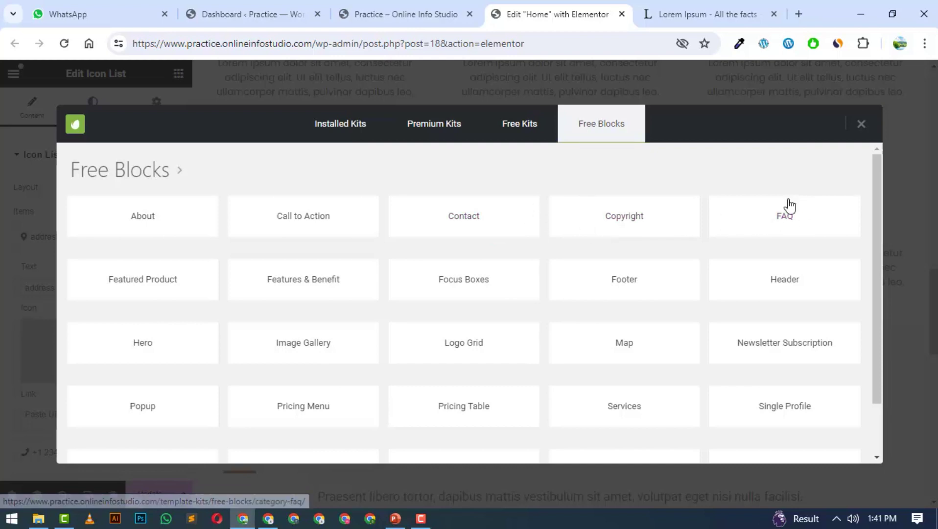
{"action": "left_click", "coordinate": [783, 220]}
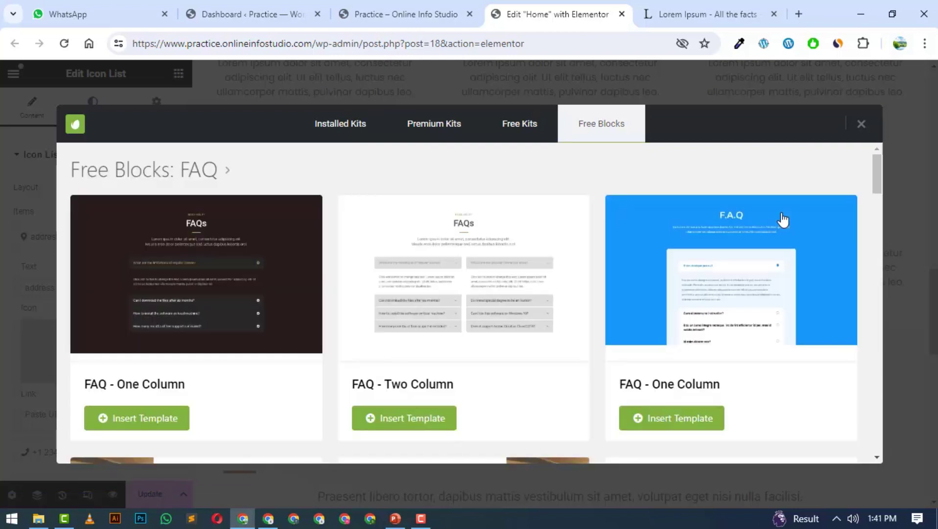
{"action": "scroll", "coordinate": [492, 277], "scroll_direction": "down", "scroll_amount": 5}
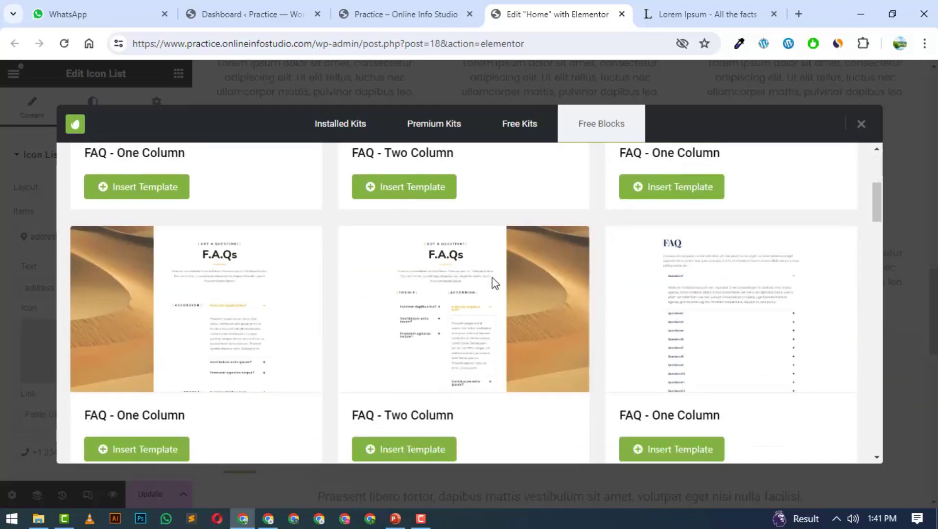
{"action": "scroll", "coordinate": [492, 276], "scroll_direction": "down", "scroll_amount": 2}
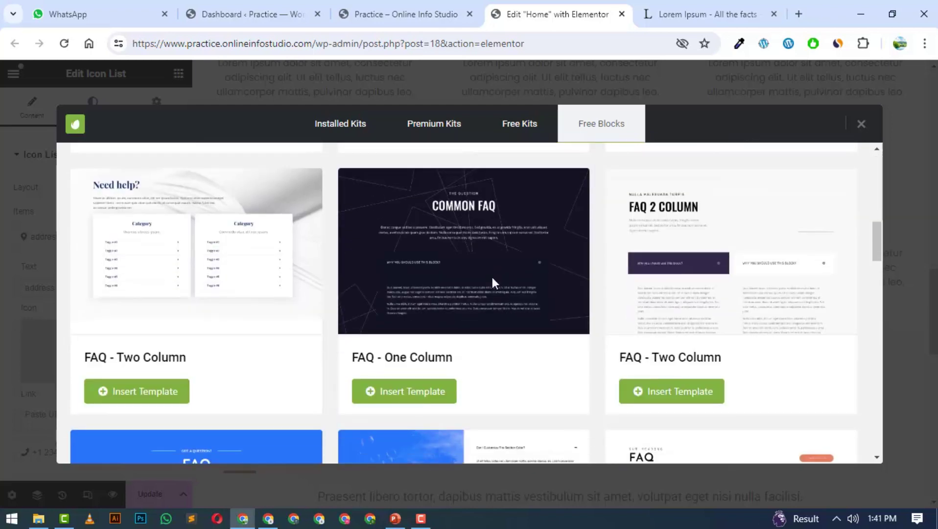
{"action": "scroll", "coordinate": [492, 277], "scroll_direction": "down", "scroll_amount": 9}
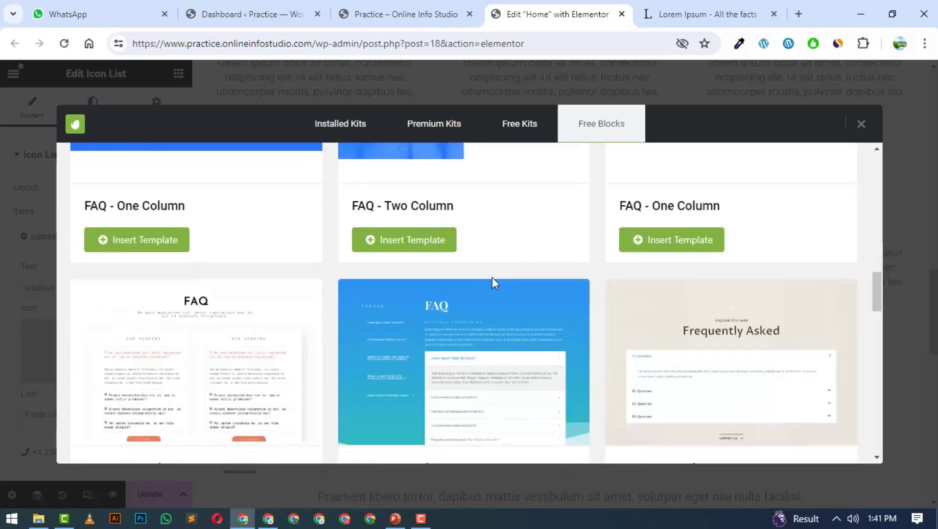
{"action": "scroll", "coordinate": [492, 277], "scroll_direction": "up", "scroll_amount": 9}
{"action": "scroll", "coordinate": [492, 276], "scroll_direction": "up", "scroll_amount": 7}
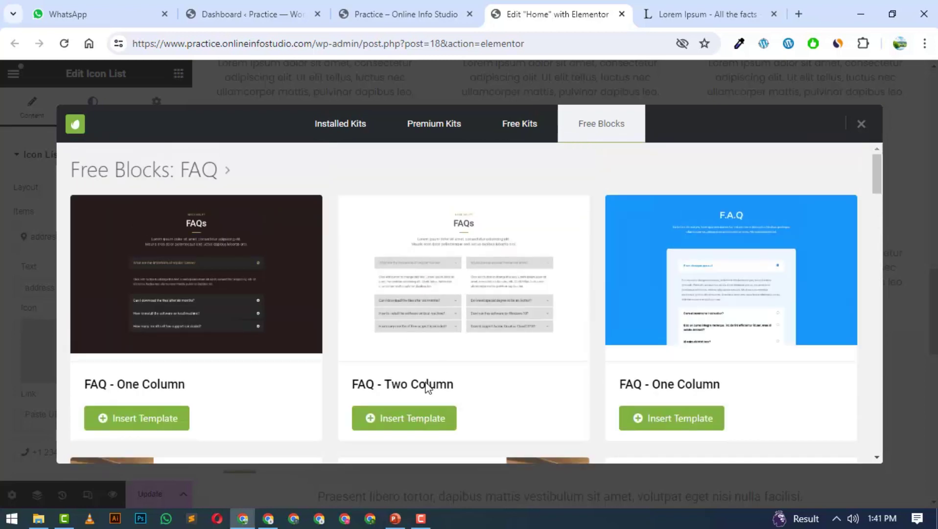
{"action": "left_click", "coordinate": [411, 419]}
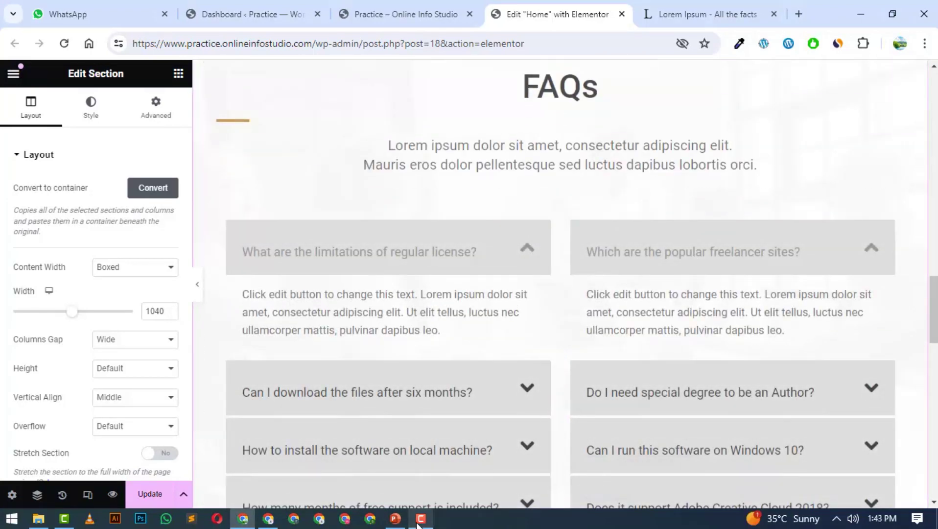
Open the right FAQ accordion's 'Which are the popular freelancer sites?' item and Author question for editing
{"action": "left_click", "coordinate": [832, 247]}
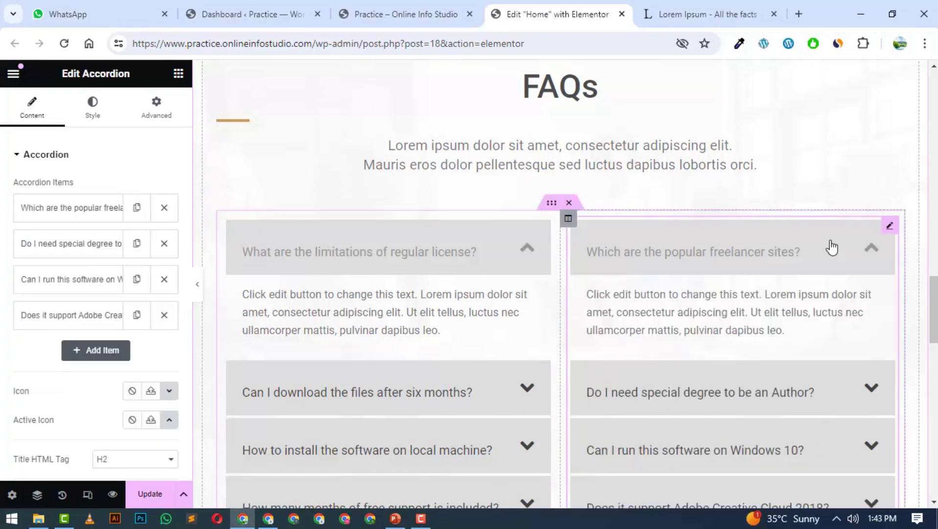
{"action": "left_click", "coordinate": [832, 247]}
{"action": "left_click", "coordinate": [832, 247]}
{"action": "left_click", "coordinate": [107, 211]}
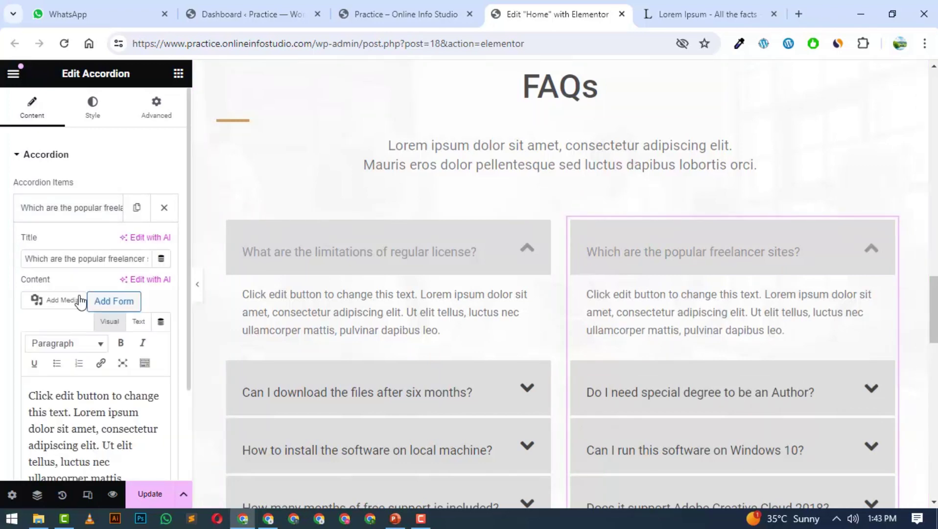
{"action": "scroll", "coordinate": [823, 274], "scroll_direction": "down", "scroll_amount": 2}
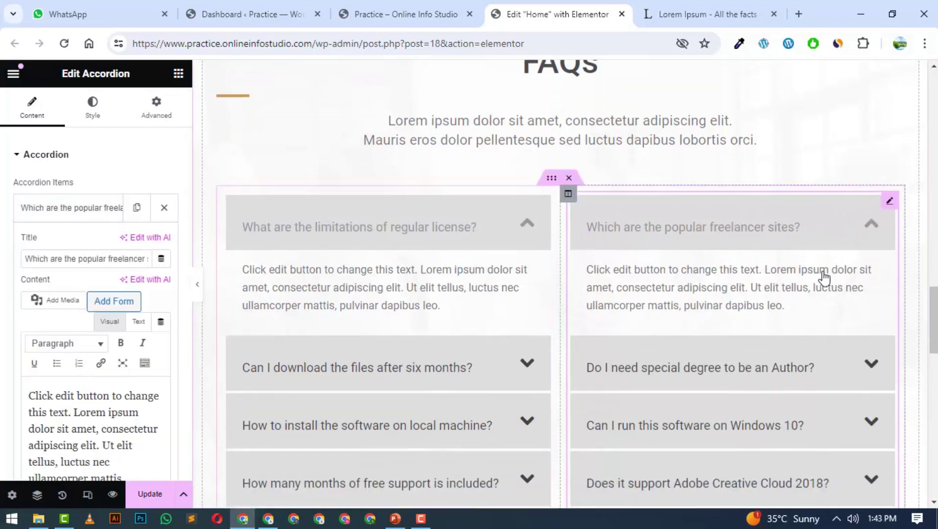
{"action": "left_click", "coordinate": [851, 330]}
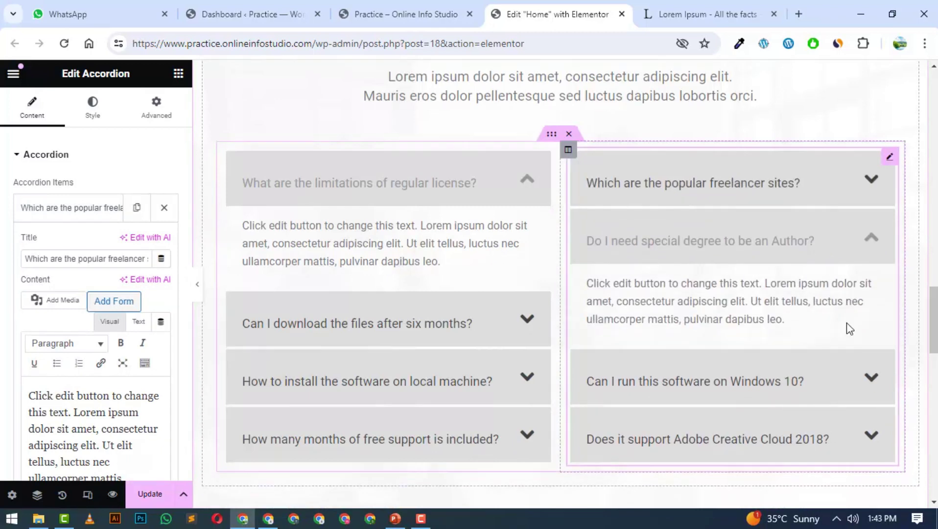
{"action": "scroll", "coordinate": [595, 284], "scroll_direction": "down", "scroll_amount": 4}
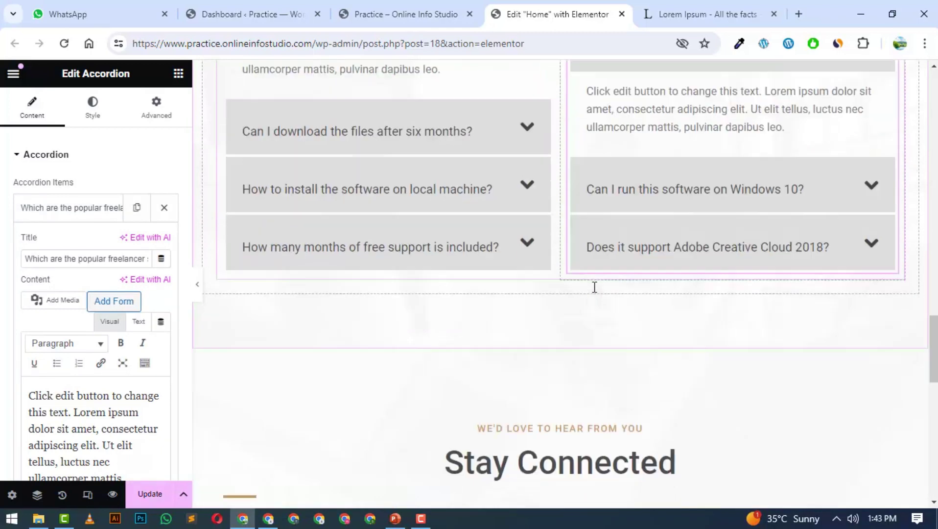
Open the FAQs section's Style settings and expand its Background Overlay (0.97 opacity)
{"action": "scroll", "coordinate": [599, 283], "scroll_direction": "up", "scroll_amount": 9}
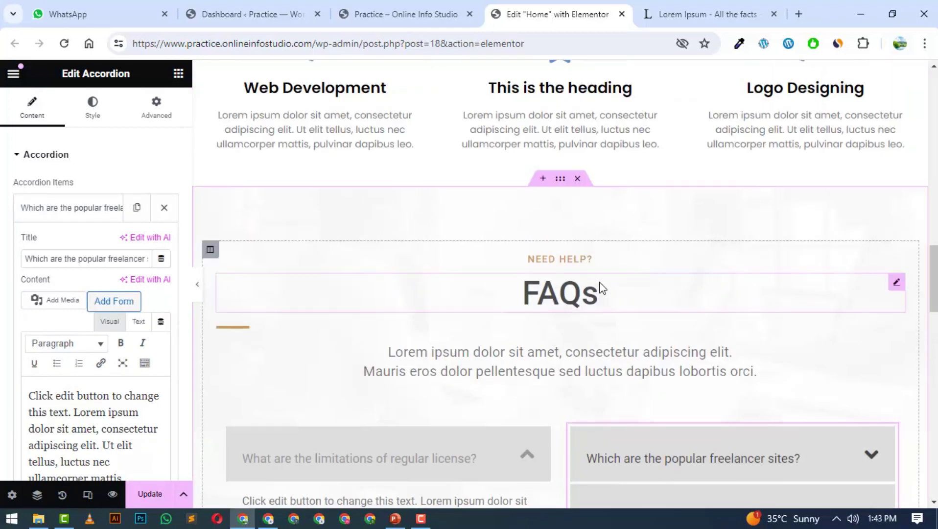
{"action": "left_click", "coordinate": [561, 180]}
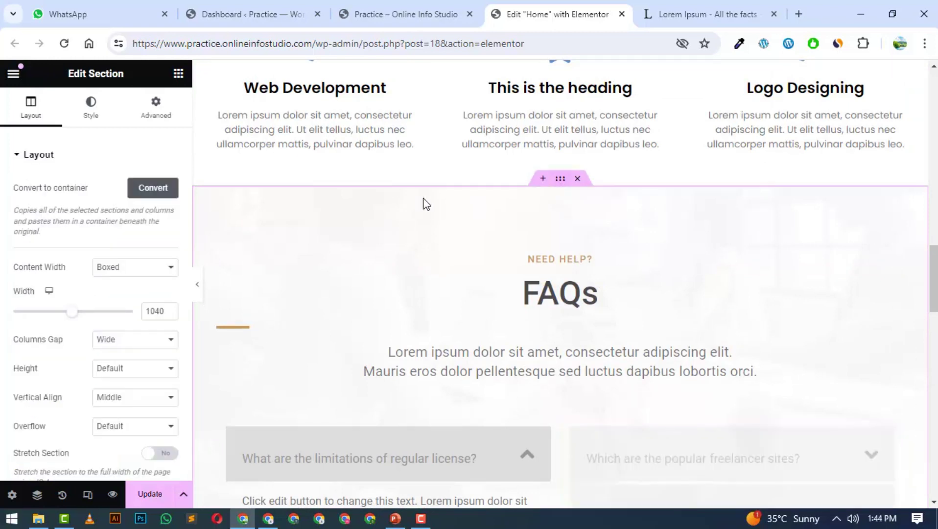
{"action": "left_click", "coordinate": [98, 112]}
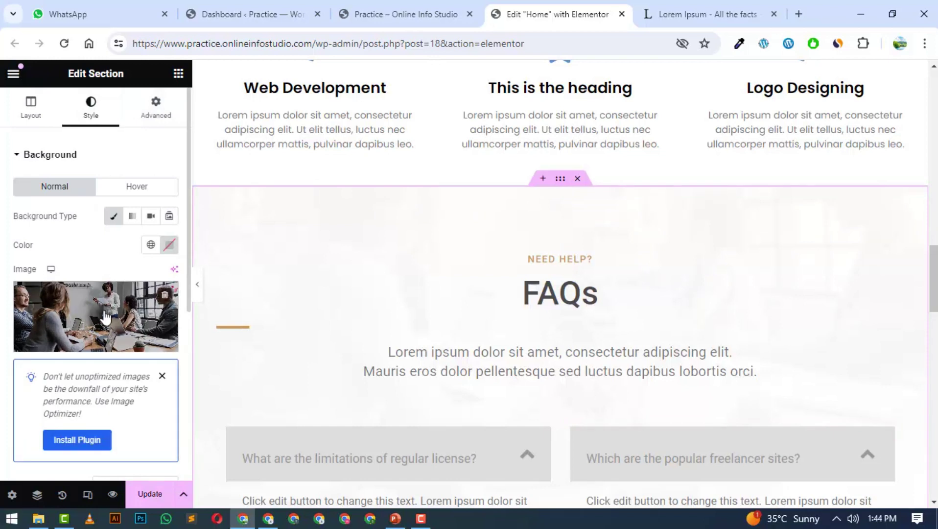
{"action": "mouse_move", "coordinate": [108, 309]}
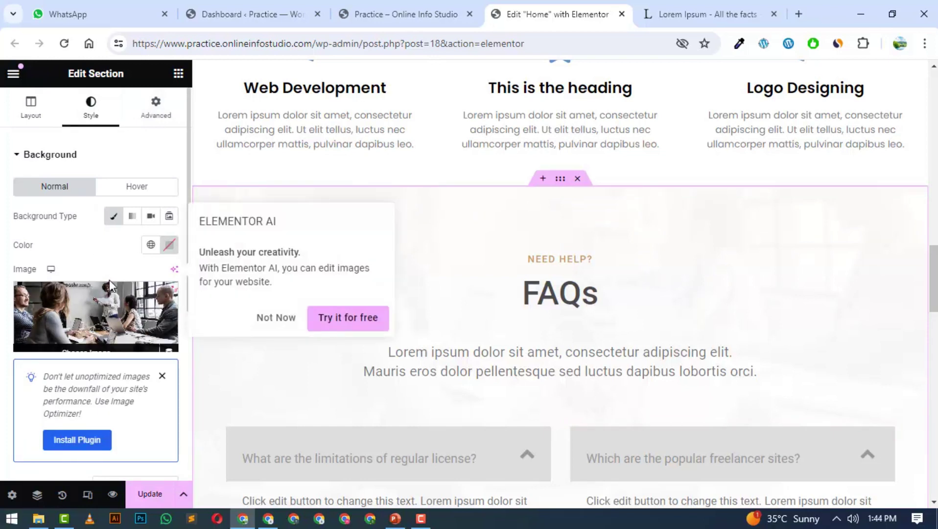
{"action": "scroll", "coordinate": [110, 279], "scroll_direction": "down", "scroll_amount": 4}
{"action": "scroll", "coordinate": [105, 259], "scroll_direction": "down", "scroll_amount": 3}
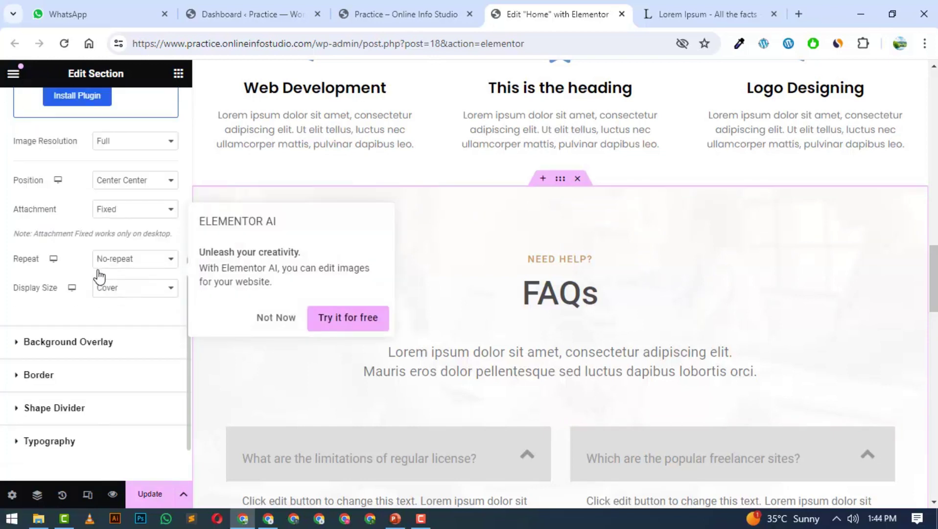
{"action": "left_click", "coordinate": [63, 342]}
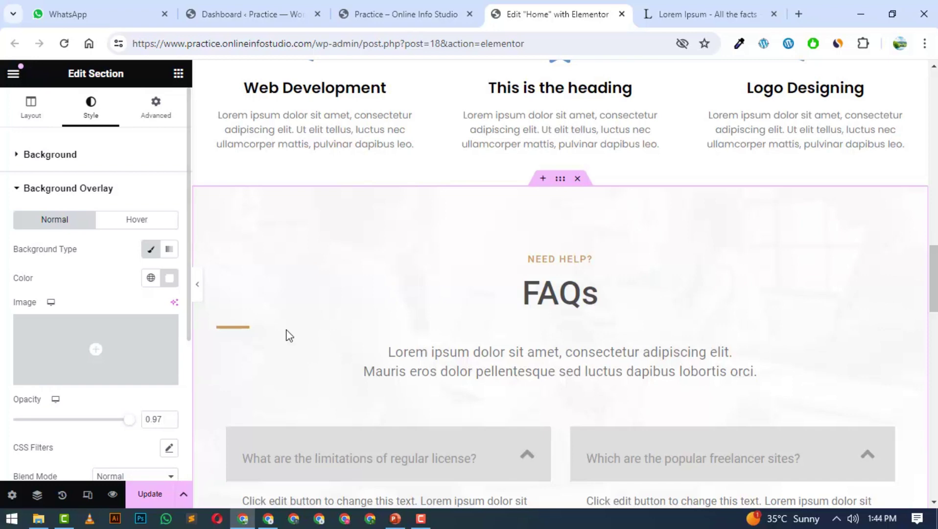
Insert a blank section between the services row and the FAQs section
{"action": "scroll", "coordinate": [429, 323], "scroll_direction": "down", "scroll_amount": 3}
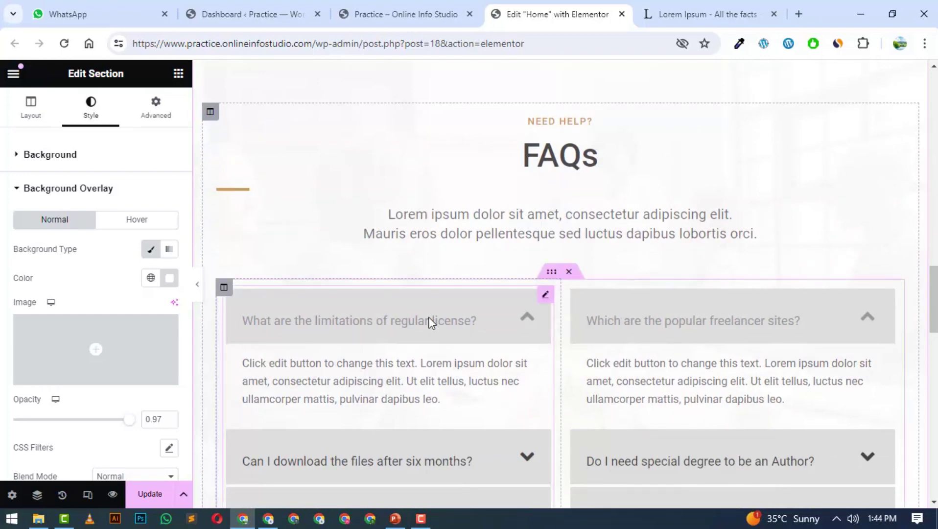
{"action": "scroll", "coordinate": [440, 324], "scroll_direction": "up", "scroll_amount": 4}
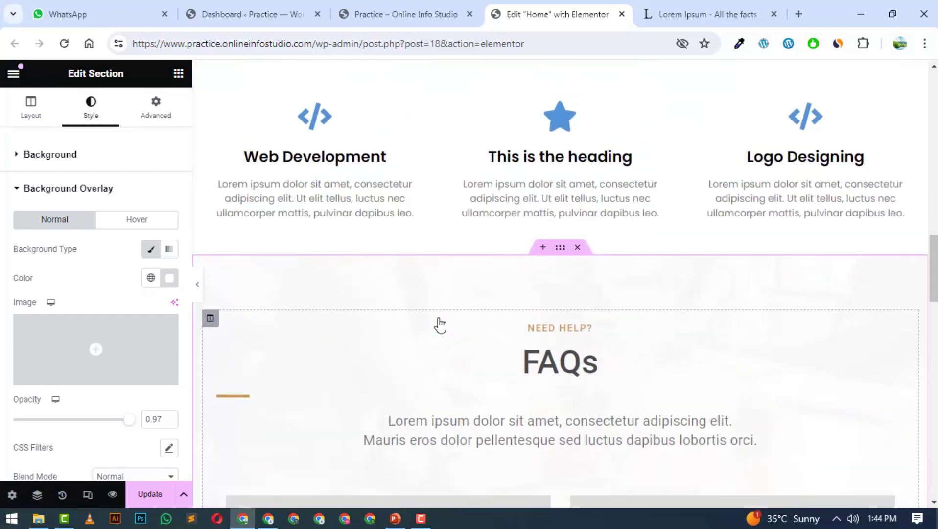
{"action": "left_click", "coordinate": [543, 249]}
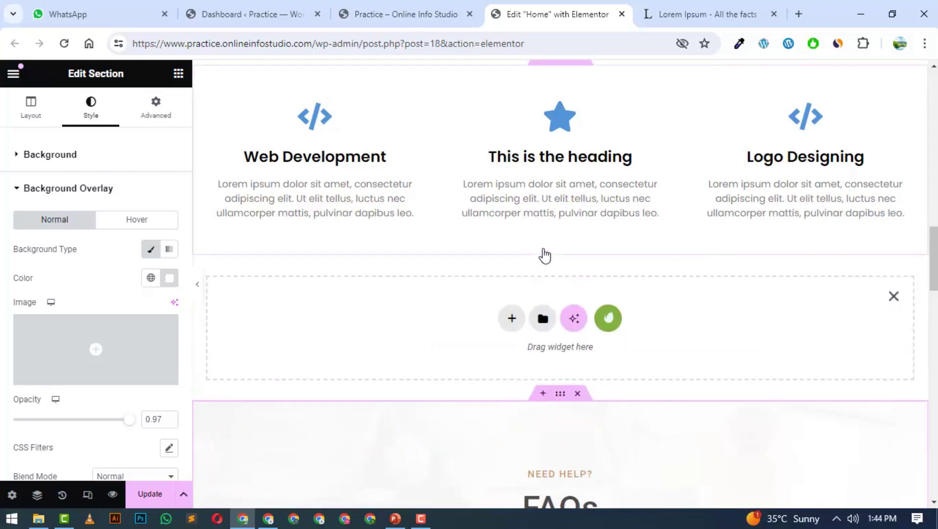
Open the Envato Elements library and browse the free Hero blocks
{"action": "left_click", "coordinate": [603, 322]}
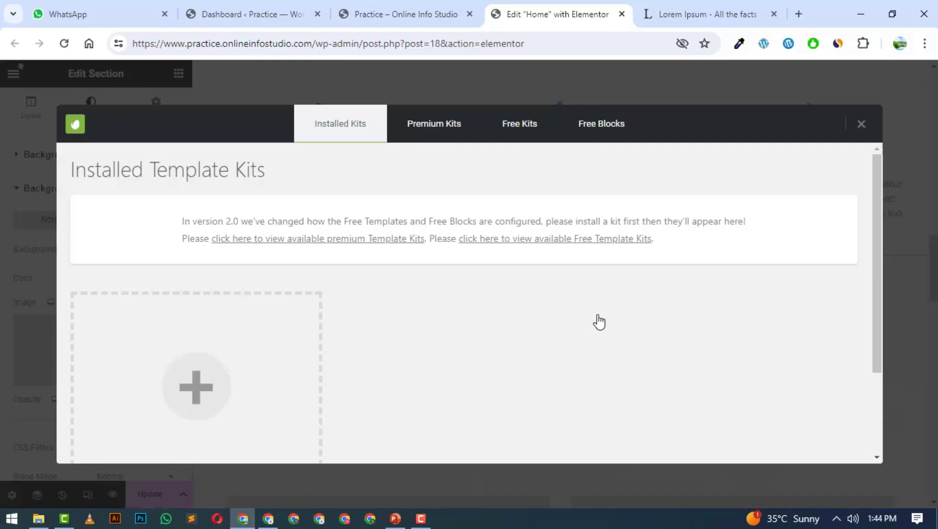
{"action": "left_click", "coordinate": [615, 132]}
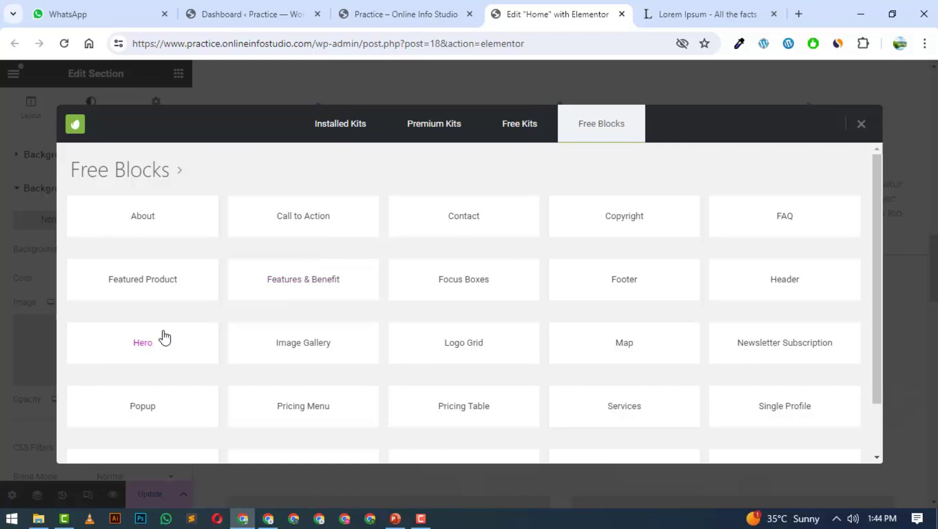
{"action": "left_click", "coordinate": [128, 347]}
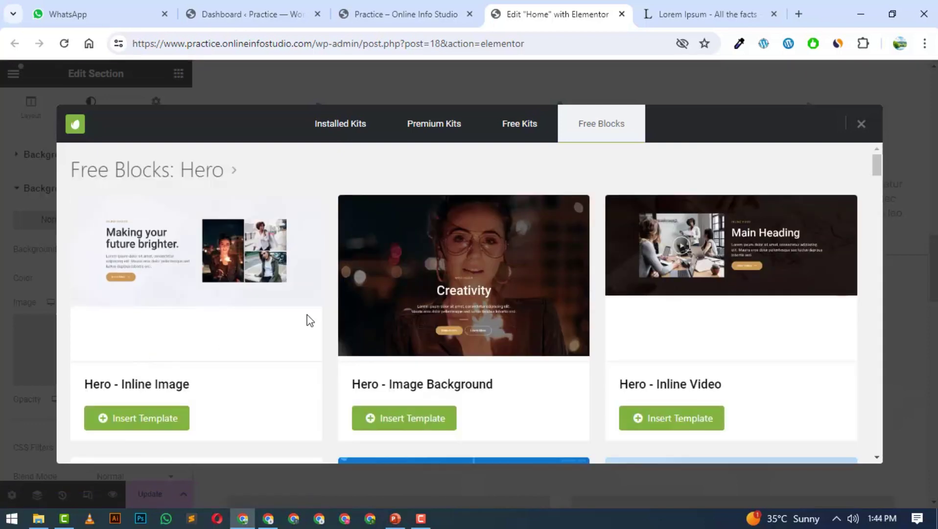
{"action": "scroll", "coordinate": [444, 239], "scroll_direction": "down", "scroll_amount": 4}
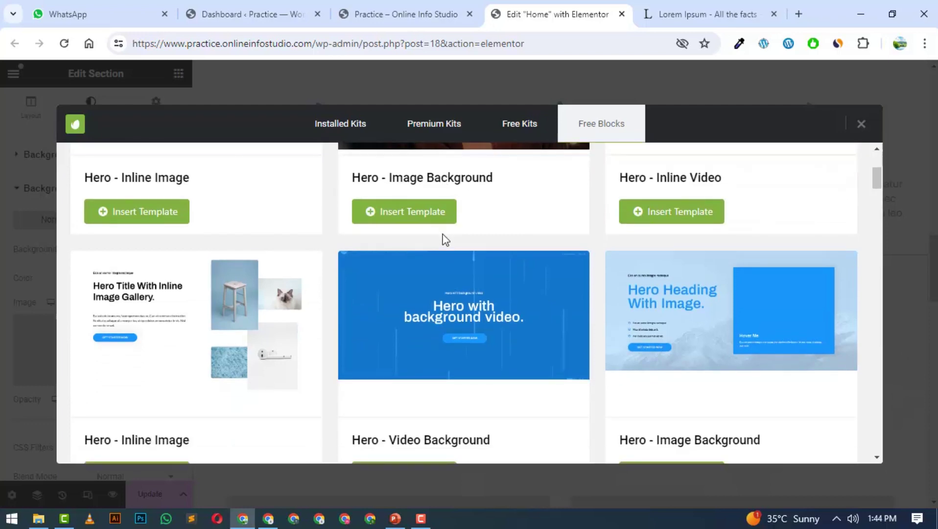
{"action": "scroll", "coordinate": [443, 238], "scroll_direction": "down", "scroll_amount": 5}
{"action": "scroll", "coordinate": [443, 235], "scroll_direction": "up", "scroll_amount": 6}
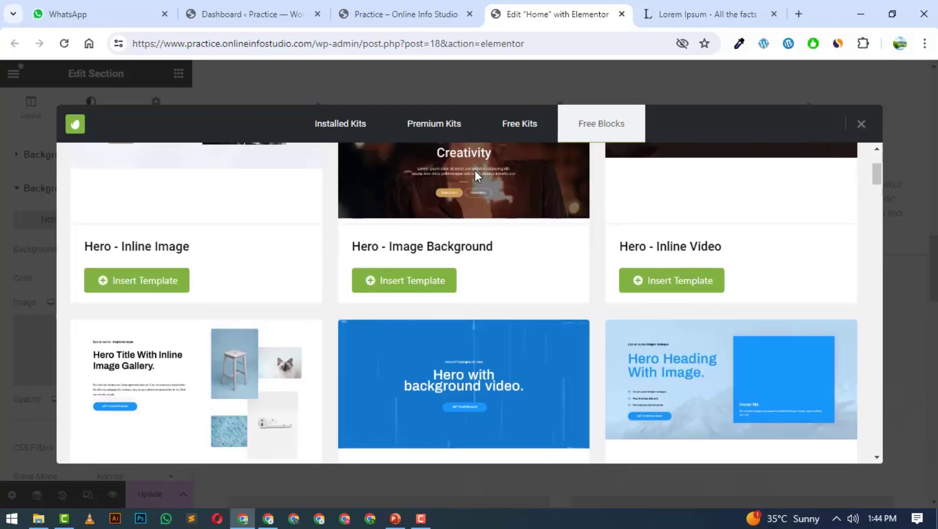
Browse the free template kits such as Photography Studio, Event Planner and Language School
{"action": "left_click", "coordinate": [528, 127]}
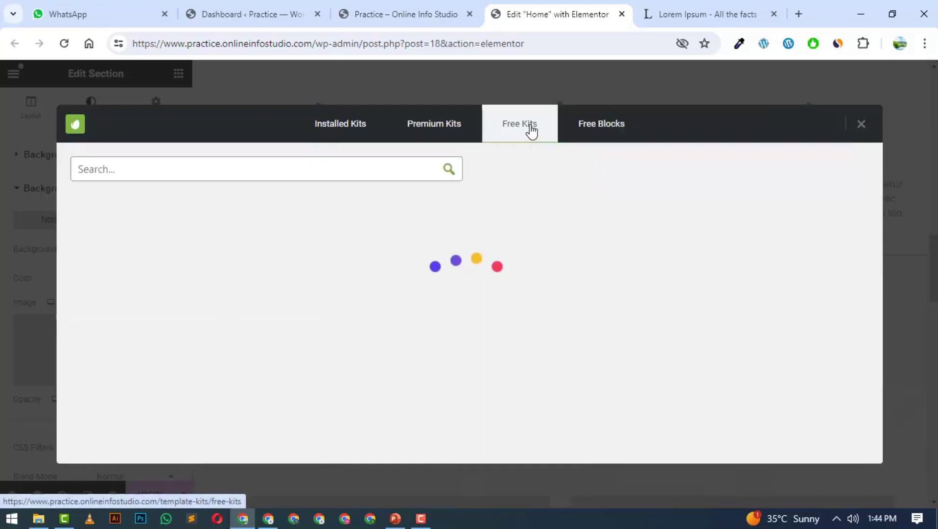
{"action": "scroll", "coordinate": [481, 270], "scroll_direction": "down", "scroll_amount": 6}
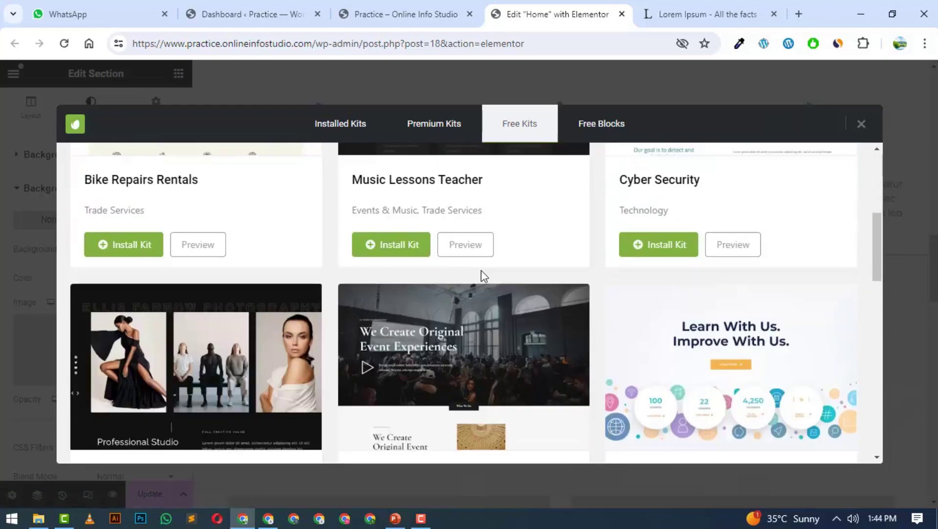
{"action": "scroll", "coordinate": [480, 274], "scroll_direction": "down", "scroll_amount": 3}
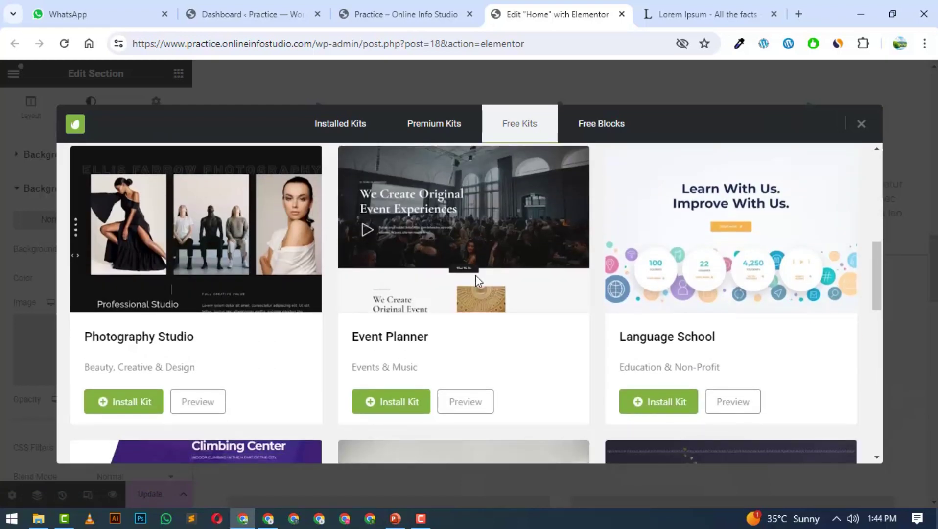
{"action": "scroll", "coordinate": [476, 276], "scroll_direction": "down", "scroll_amount": 9}
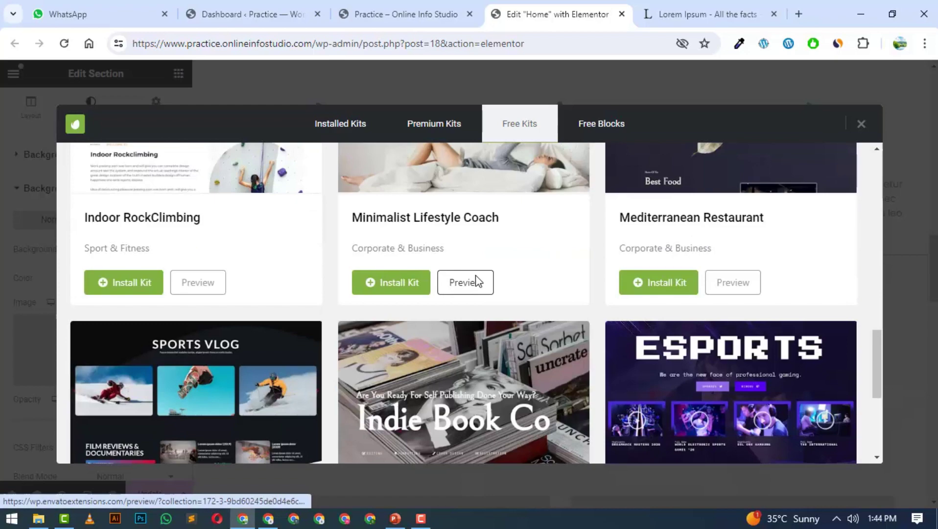
{"action": "scroll", "coordinate": [475, 275], "scroll_direction": "down", "scroll_amount": 4}
{"action": "scroll", "coordinate": [476, 274], "scroll_direction": "down", "scroll_amount": 1}
{"action": "scroll", "coordinate": [476, 275], "scroll_direction": "up", "scroll_amount": 12}
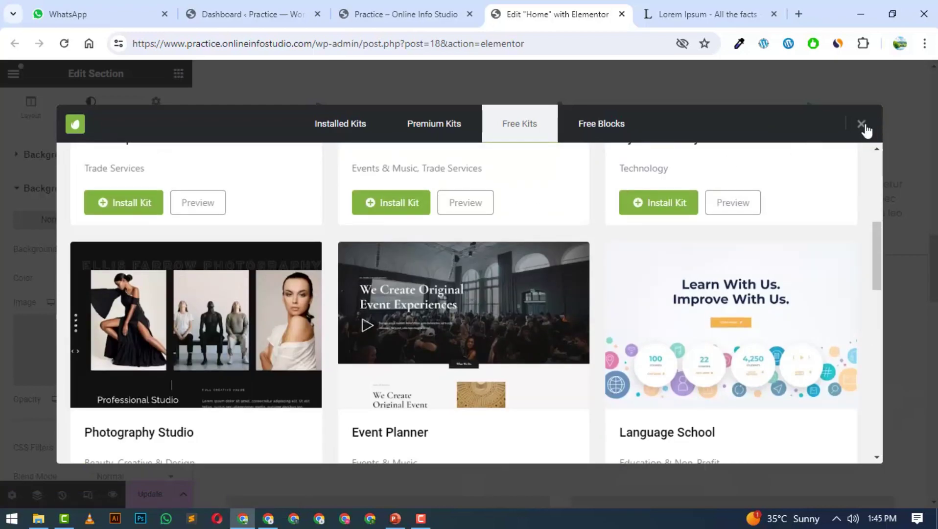
Close the Envato library, update the Home page, and go to the live site
{"action": "left_click", "coordinate": [862, 124]}
{"action": "scroll", "coordinate": [544, 223], "scroll_direction": "down", "scroll_amount": 4}
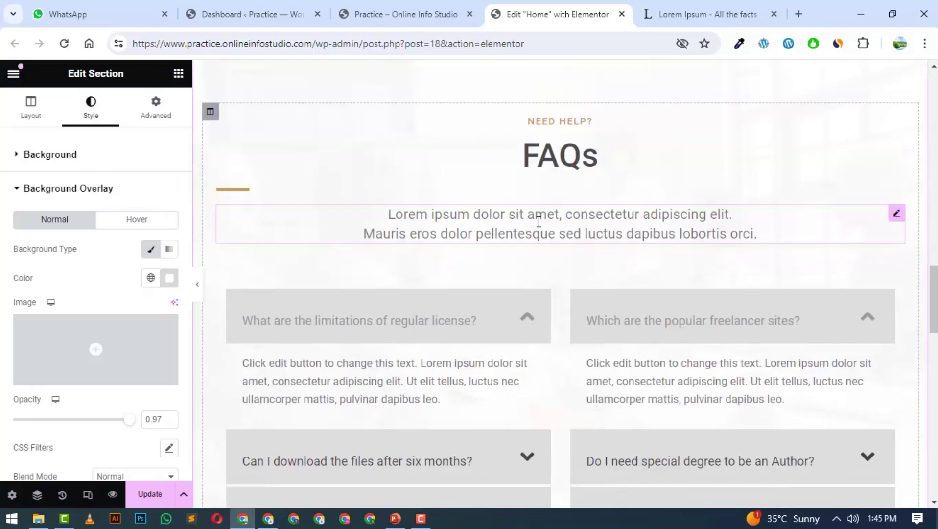
{"action": "scroll", "coordinate": [478, 208], "scroll_direction": "down", "scroll_amount": 7}
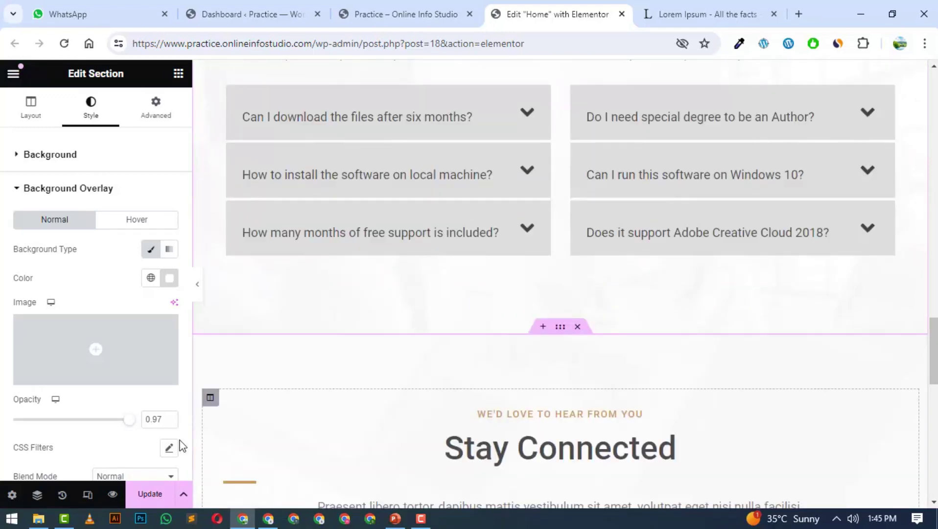
{"action": "left_click", "coordinate": [151, 498]}
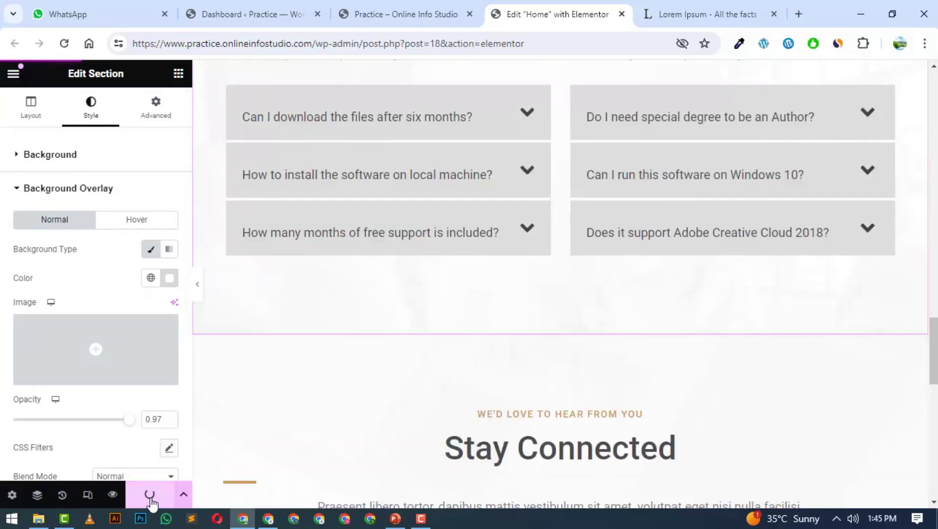
{"action": "left_click", "coordinate": [426, 6]}
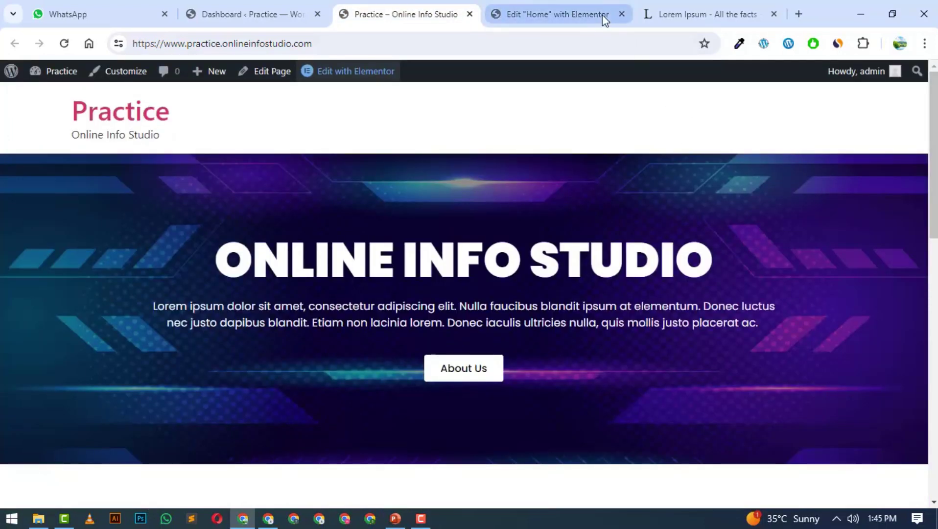
Refresh the live home page and review the FAQs accordion and Stay Connected map section
{"action": "key", "text": "F5"}
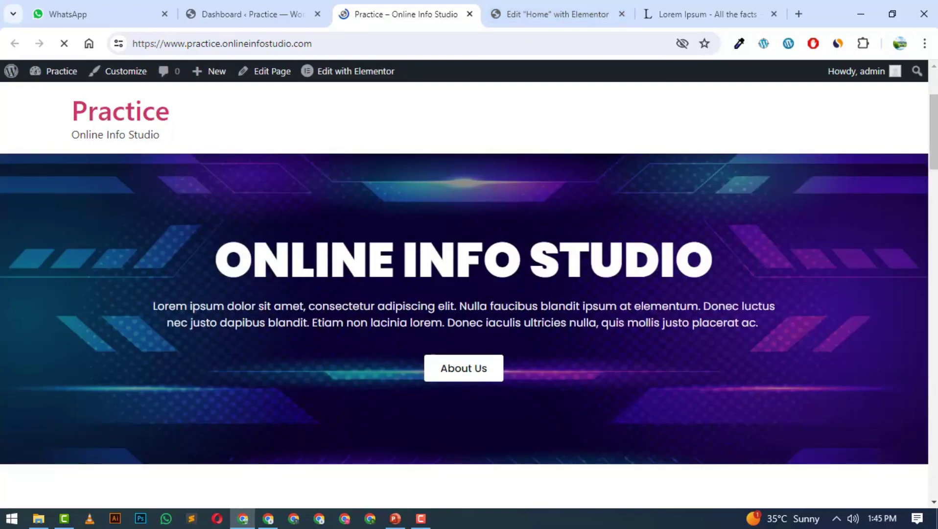
{"action": "scroll", "coordinate": [526, 210], "scroll_direction": "down", "scroll_amount": 3}
{"action": "scroll", "coordinate": [527, 210], "scroll_direction": "down", "scroll_amount": 4}
{"action": "scroll", "coordinate": [526, 210], "scroll_direction": "down", "scroll_amount": 10}
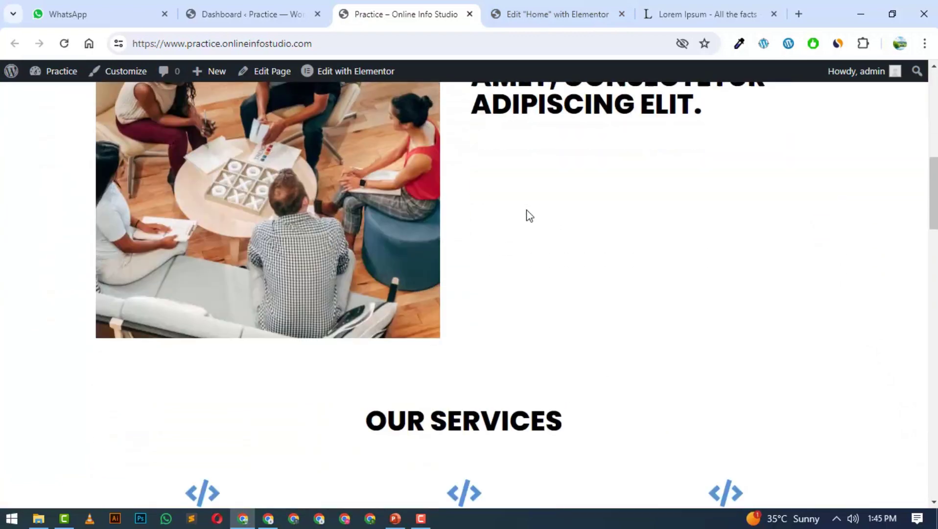
{"action": "scroll", "coordinate": [527, 210], "scroll_direction": "down", "scroll_amount": 14}
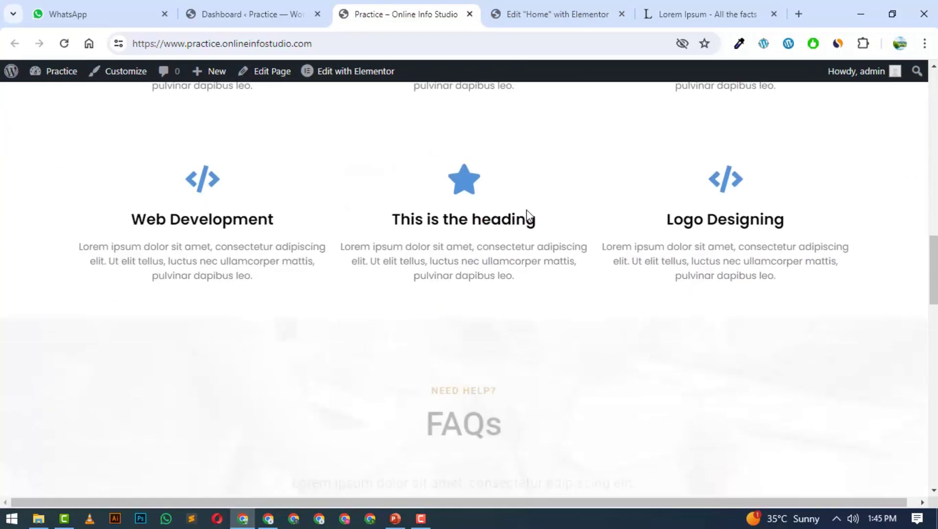
{"action": "scroll", "coordinate": [527, 210], "scroll_direction": "down", "scroll_amount": 10}
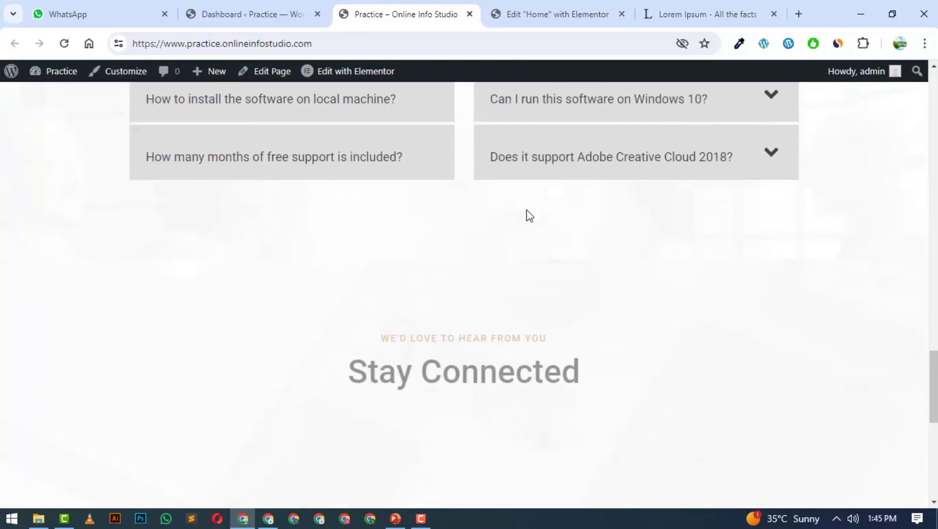
{"action": "scroll", "coordinate": [530, 215], "scroll_direction": "down", "scroll_amount": 2}
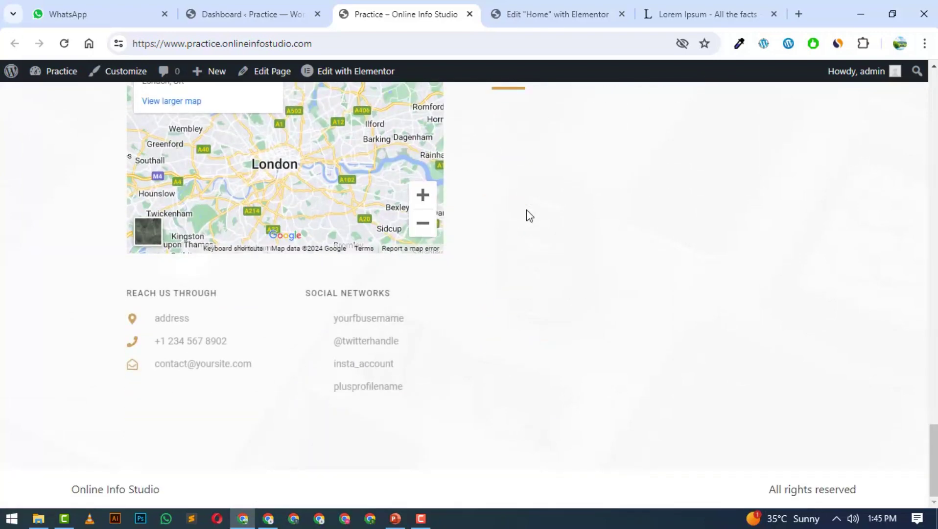
{"action": "scroll", "coordinate": [530, 215], "scroll_direction": "up", "scroll_amount": 3}
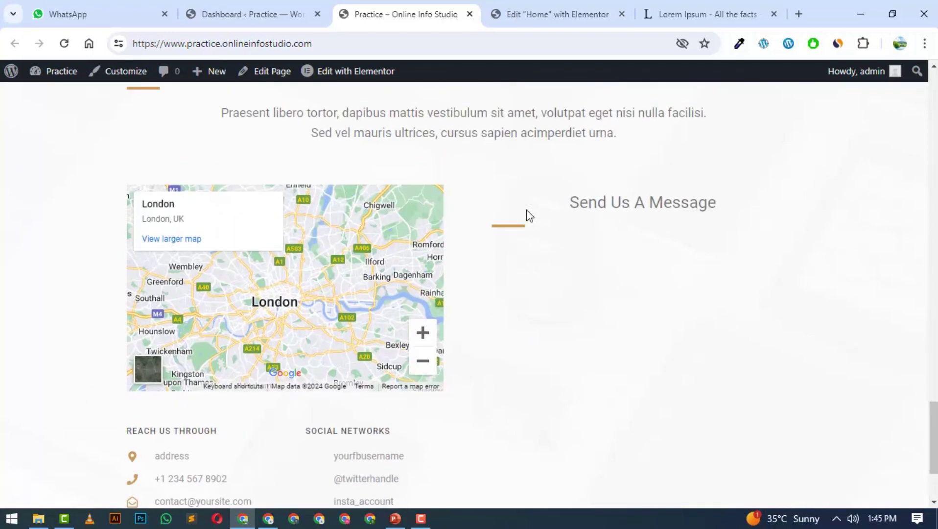
{"action": "scroll", "coordinate": [530, 215], "scroll_direction": "down", "scroll_amount": 3}
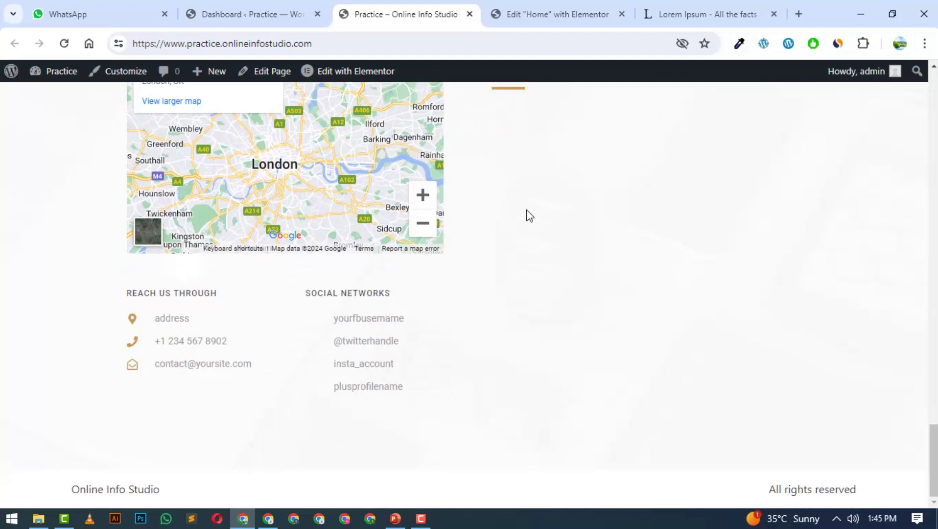
{"action": "scroll", "coordinate": [530, 215], "scroll_direction": "up", "scroll_amount": 12}
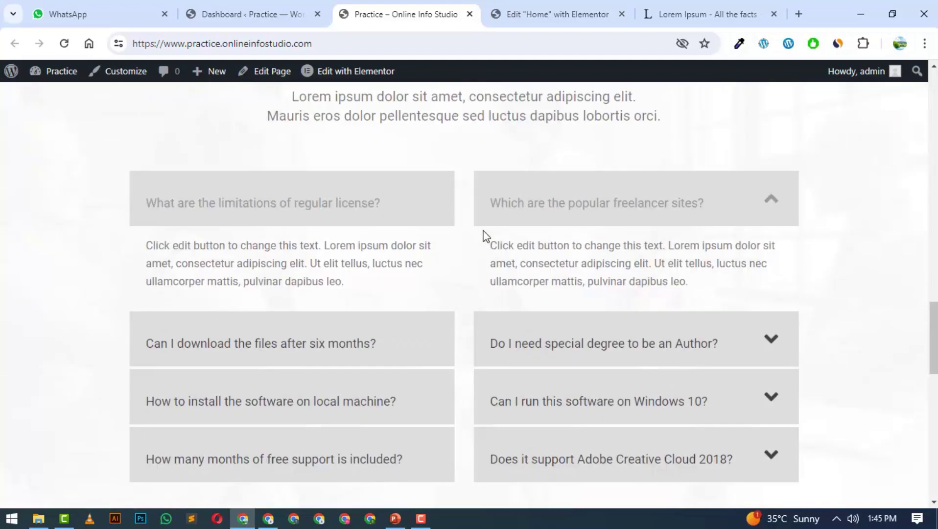
{"action": "scroll", "coordinate": [530, 204], "scroll_direction": "up", "scroll_amount": 3}
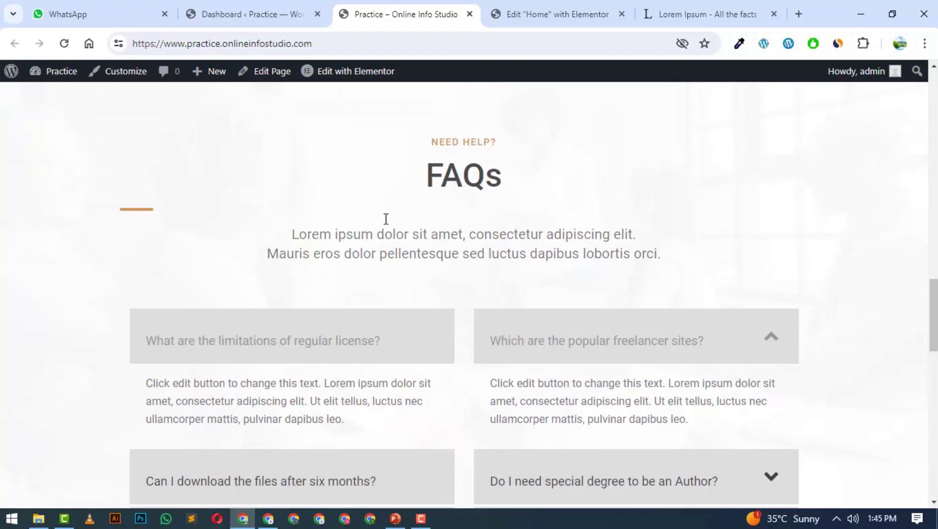
{"action": "scroll", "coordinate": [236, 208], "scroll_direction": "up", "scroll_amount": 2}
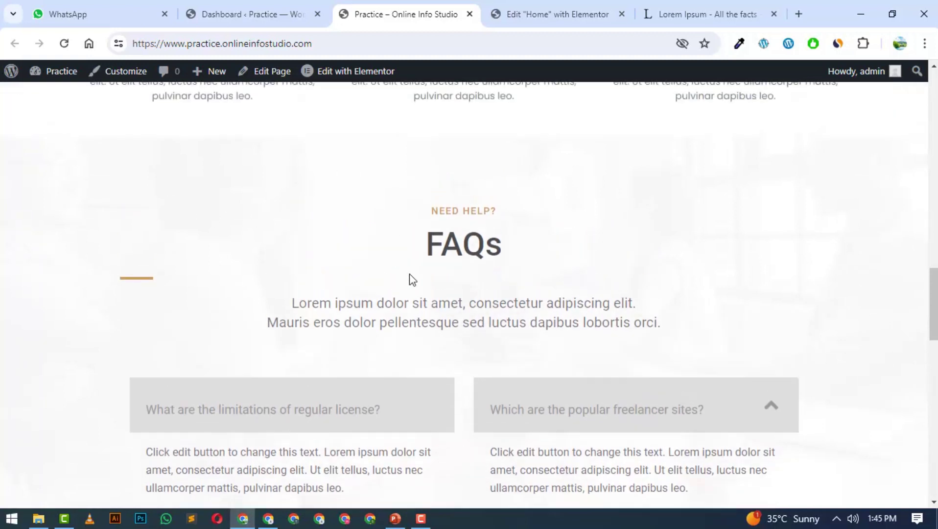
{"action": "scroll", "coordinate": [393, 258], "scroll_direction": "down", "scroll_amount": 7}
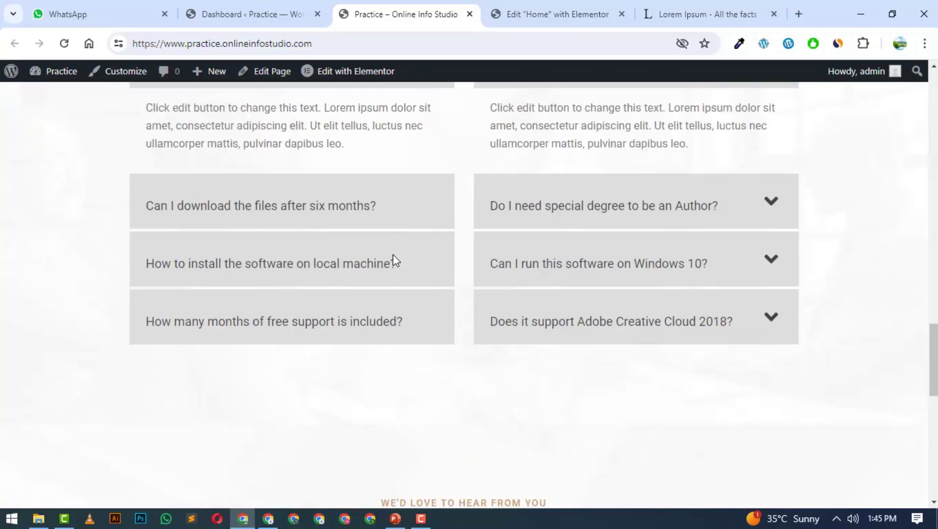